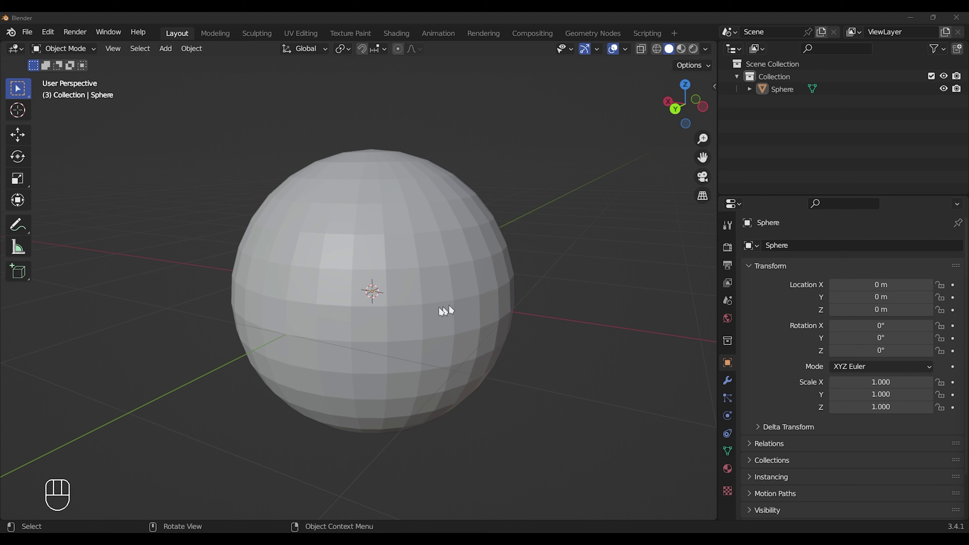
Step: Select the UV sphere and switch it into Edit Mode
{"action": "left_click", "coordinate": [412, 319]}
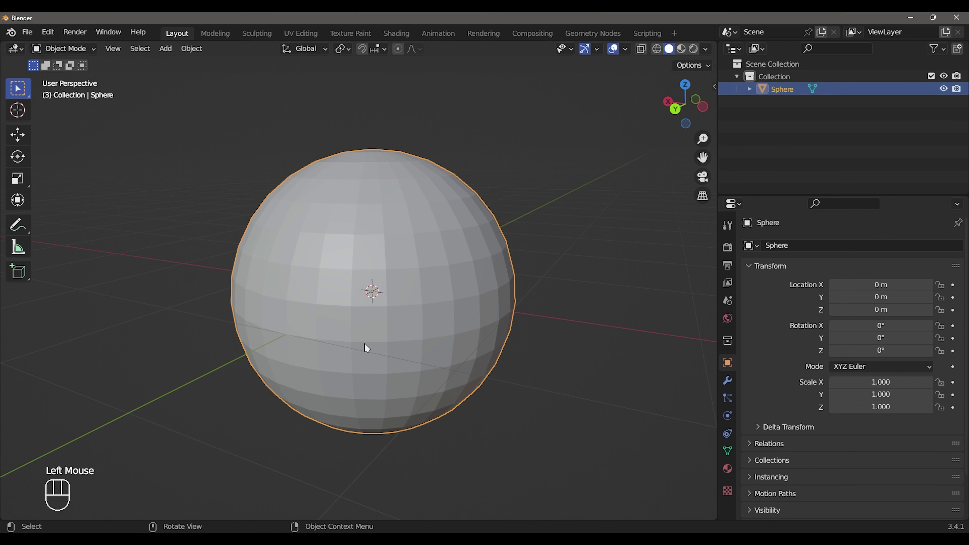
{"action": "key", "text": "Tab"}
{"action": "key", "text": "Tab"}
{"action": "key", "text": "Tab"}
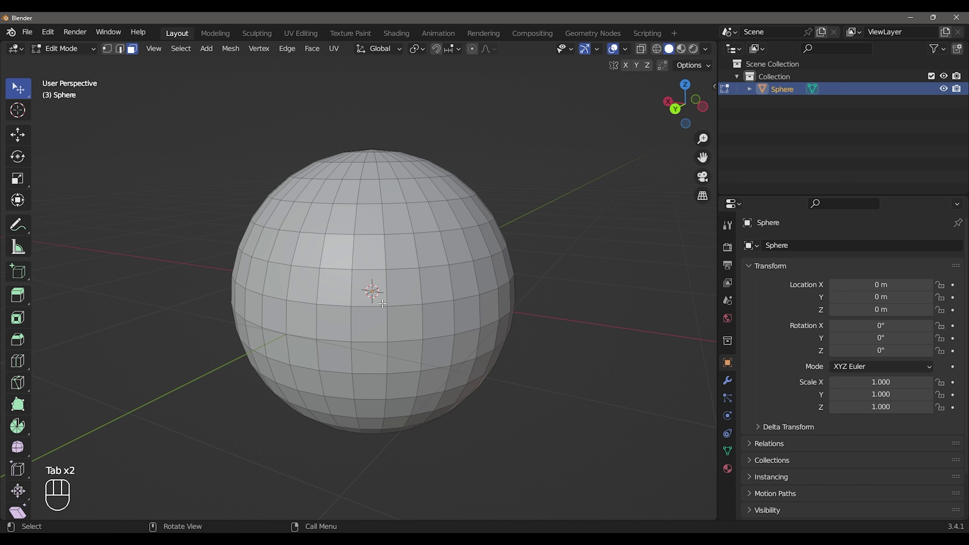
{"action": "left_click", "coordinate": [106, 50]}
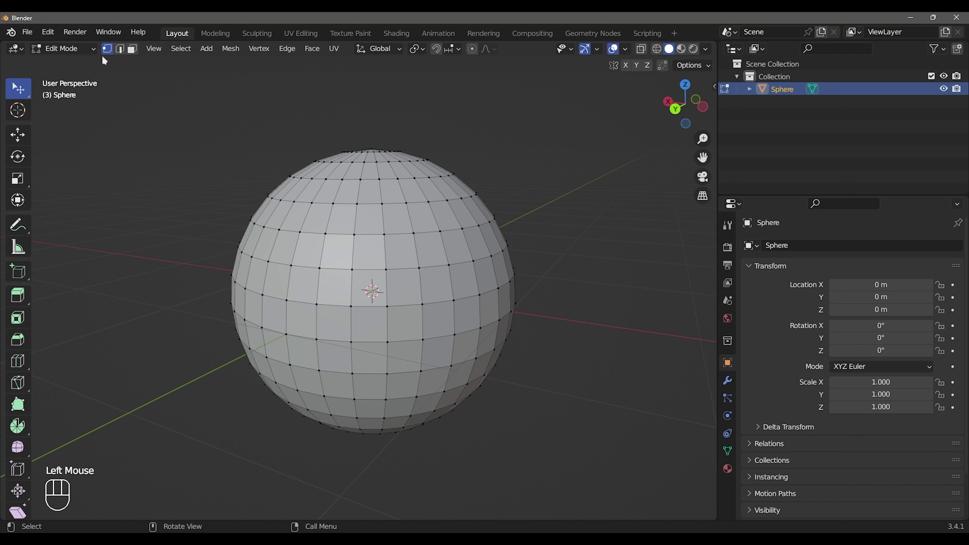
{"action": "left_click", "coordinate": [120, 50]}
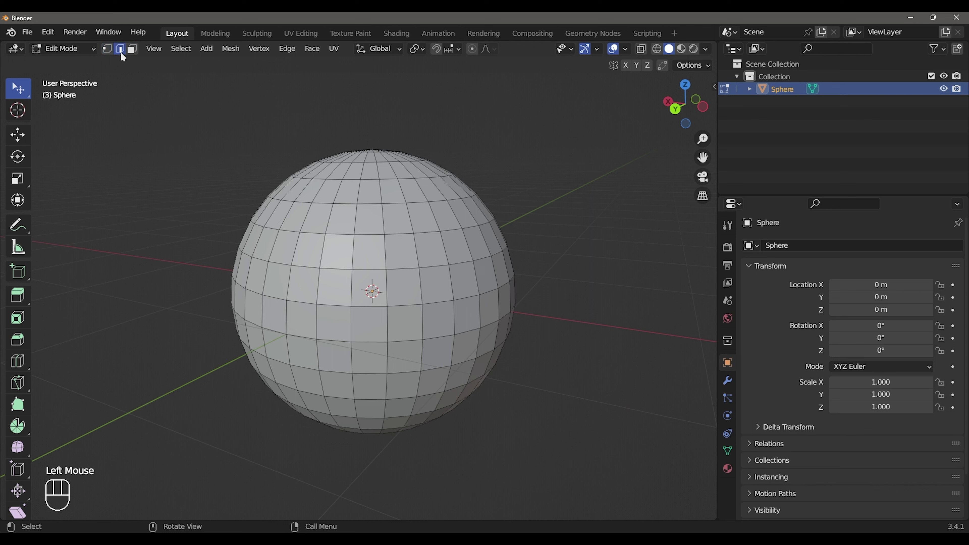
{"action": "left_click", "coordinate": [132, 48]}
{"action": "middle_click_drag", "start_coordinate": [134, 54], "coordinate": [105, 64]}
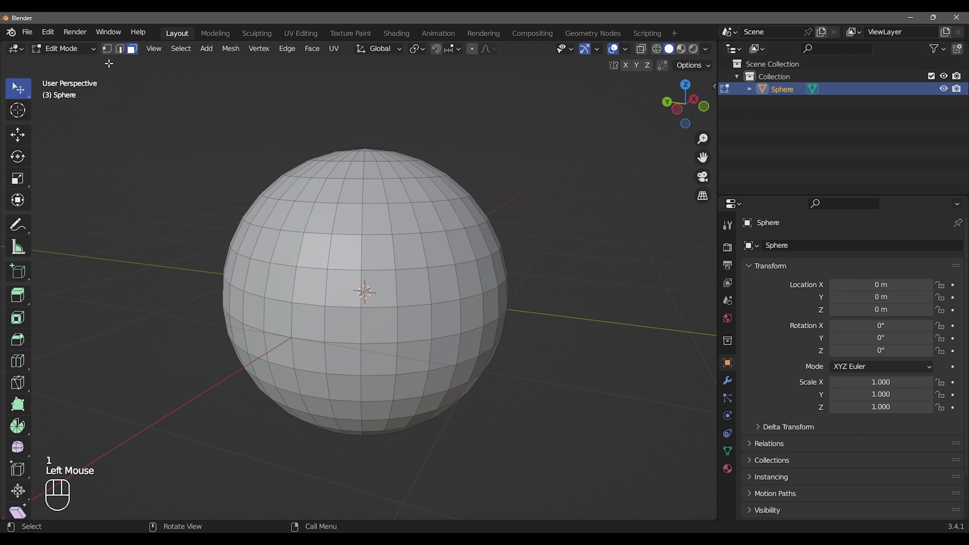
{"action": "key", "text": "1"}
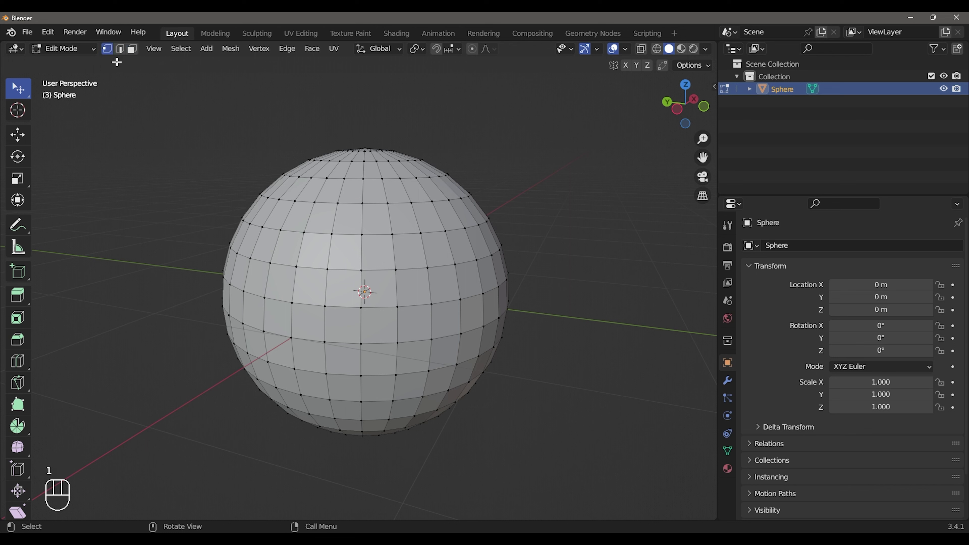
{"action": "key", "text": "2"}
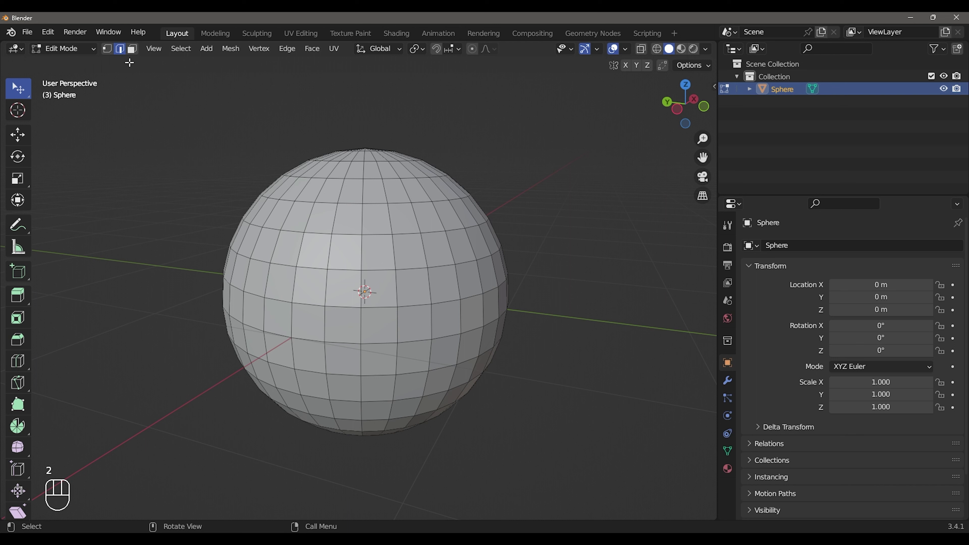
{"action": "key", "text": "3"}
Step: Select single faces one after another around the sphere's centre, replacing each pick
{"action": "left_click", "coordinate": [335, 292]}
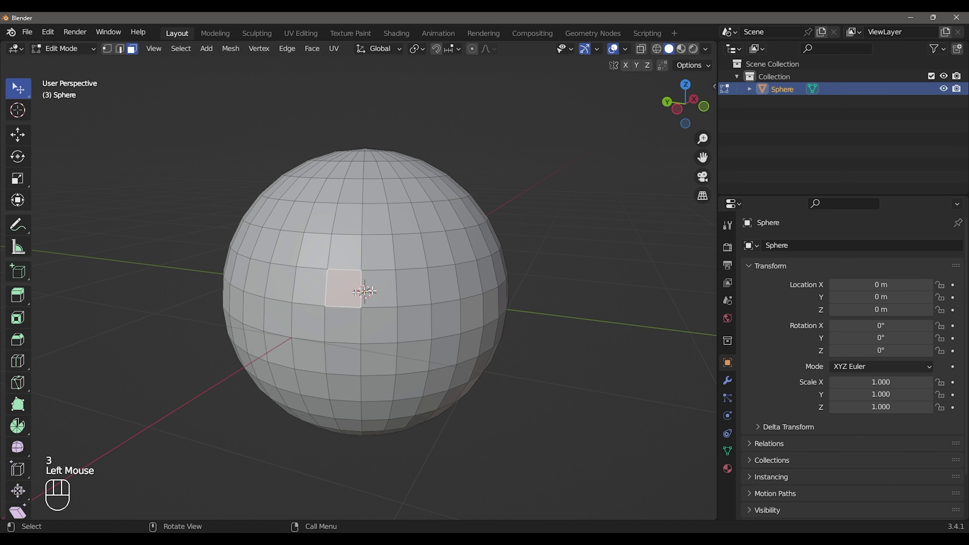
{"action": "left_click", "coordinate": [418, 289], "text": "shift"}
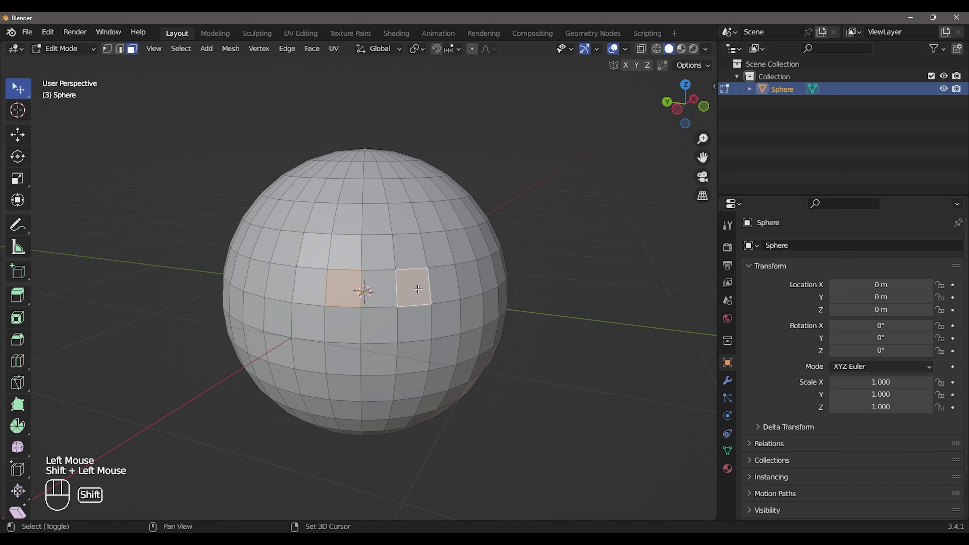
{"action": "double_click", "coordinate": [365, 289]}
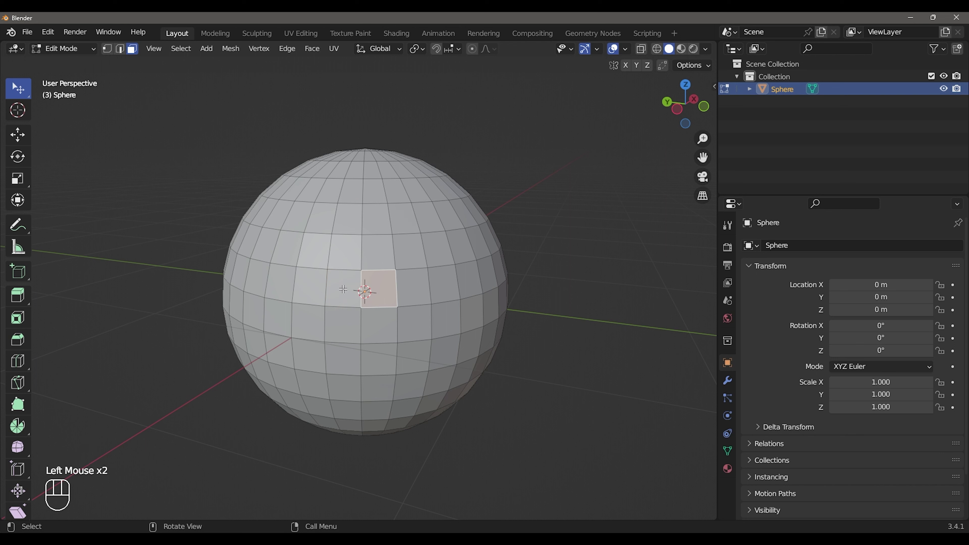
{"action": "left_click", "coordinate": [308, 254]}
{"action": "left_click", "coordinate": [309, 302]}
{"action": "left_click", "coordinate": [378, 250]}
{"action": "left_click", "coordinate": [380, 301]}
{"action": "left_click", "coordinate": [385, 326]}
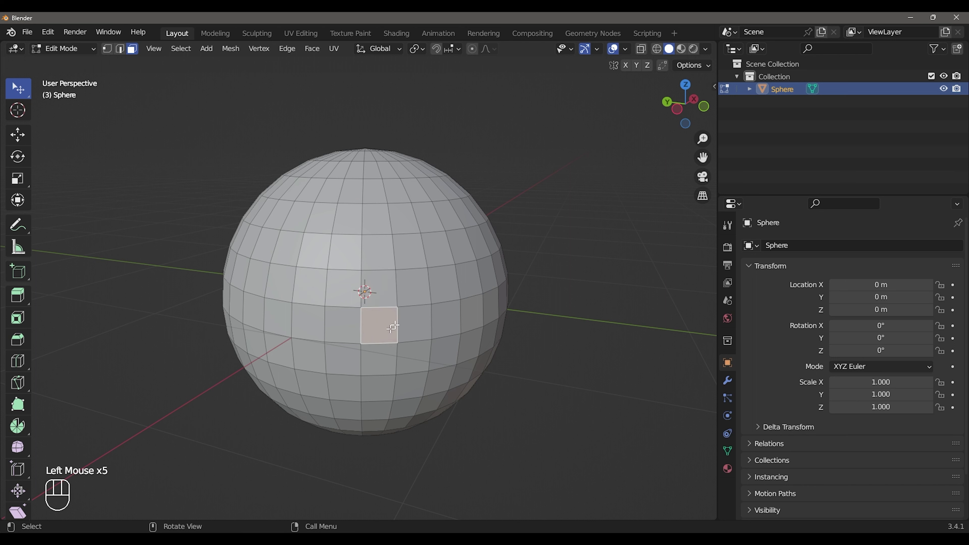
{"action": "left_click", "coordinate": [417, 269]}
{"action": "left_click", "coordinate": [440, 286]}
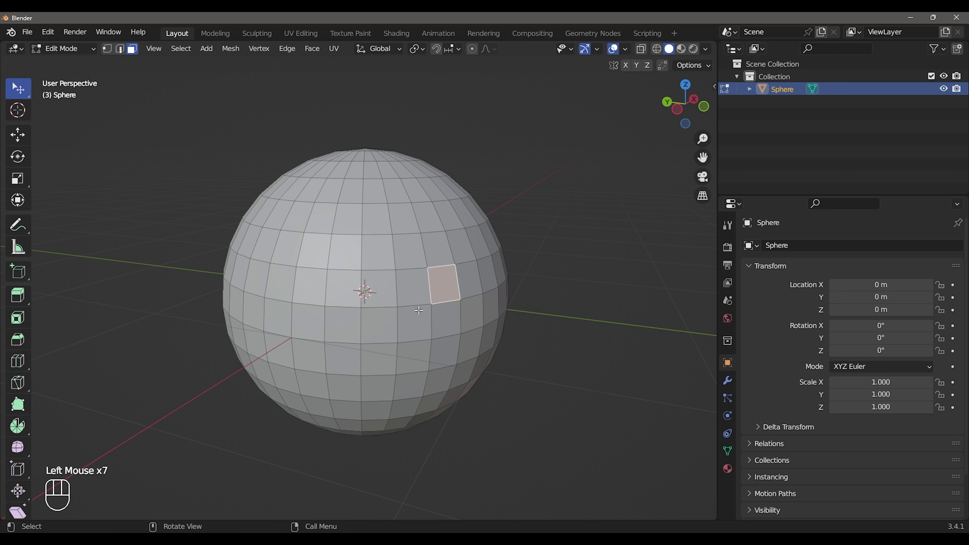
Step: Add eight faces in a checker grid around the centre, then keep one left-of-centre face
{"action": "left_click", "coordinate": [316, 287], "text": "shift"}
{"action": "left_click", "coordinate": [379, 289], "text": "shift"}
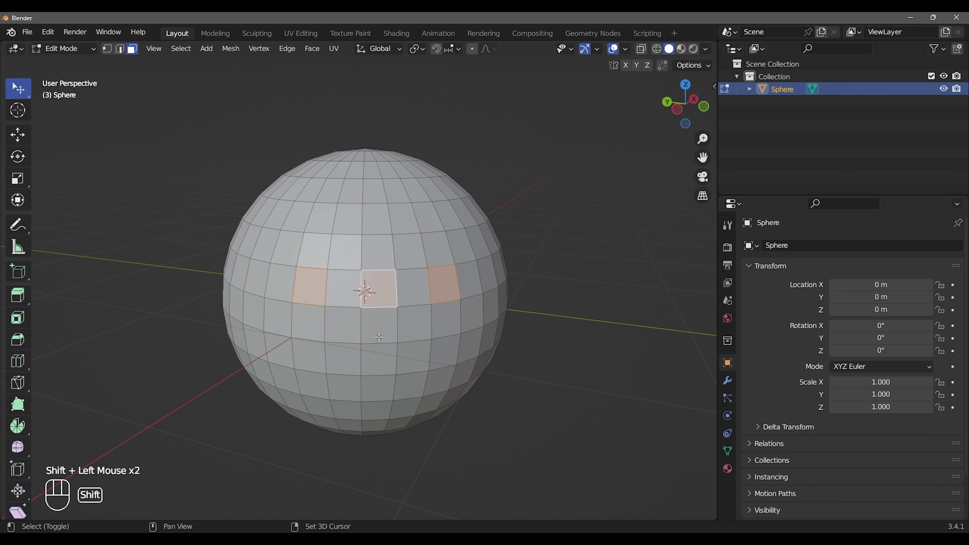
{"action": "left_click", "coordinate": [379, 357], "text": "shift"}
{"action": "left_click", "coordinate": [309, 355], "text": "shift"}
{"action": "left_click", "coordinate": [442, 352], "text": "shift"}
{"action": "left_click", "coordinate": [417, 225], "text": "shift"}
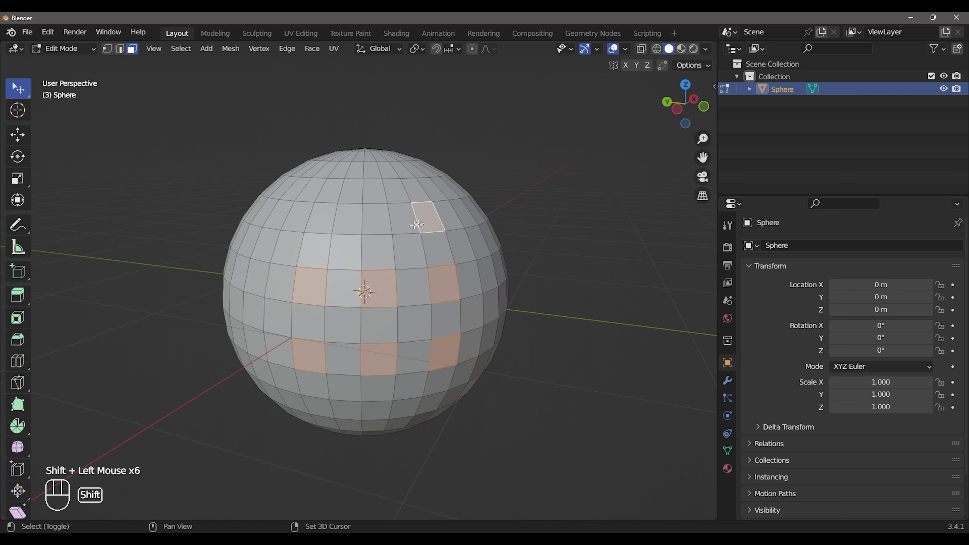
{"action": "left_click", "coordinate": [377, 221], "text": "shift"}
{"action": "left_click", "coordinate": [333, 223], "text": "shift"}
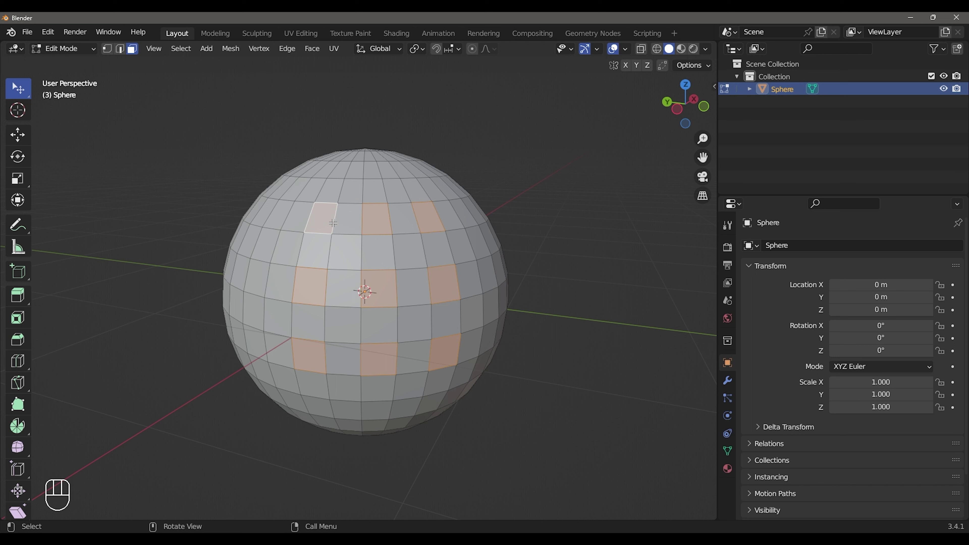
{"action": "left_click", "coordinate": [311, 295]}
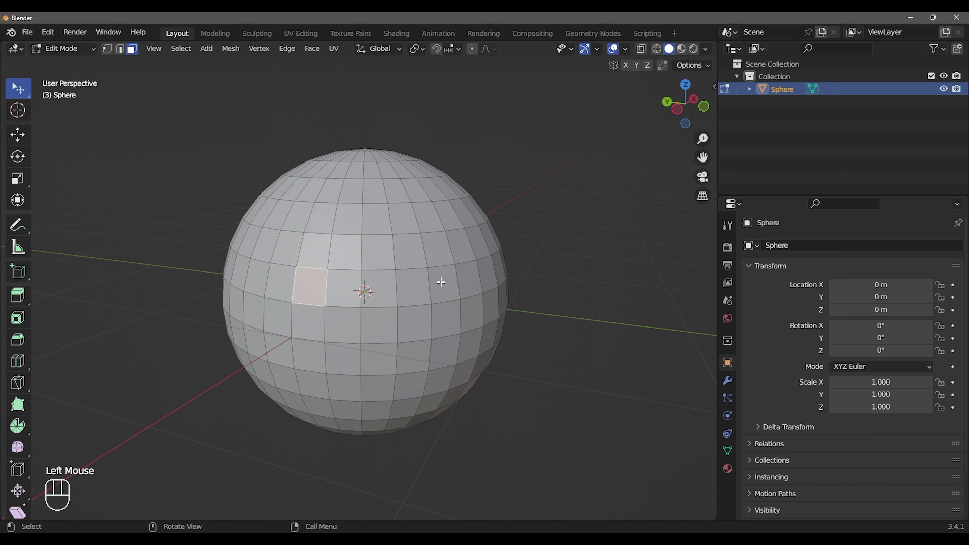
{"action": "key", "text": "ctrl"}
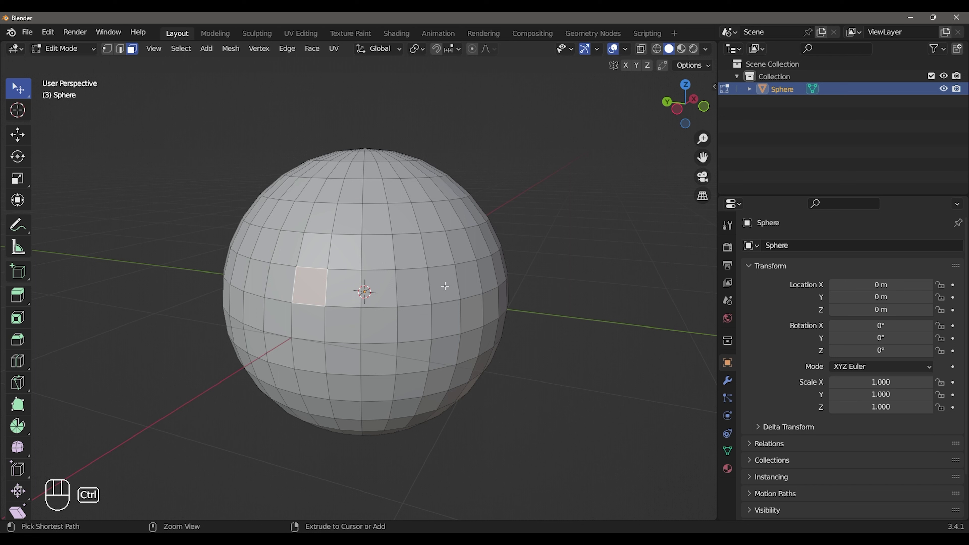
{"action": "left_click", "coordinate": [445, 286], "text": "ctrl"}
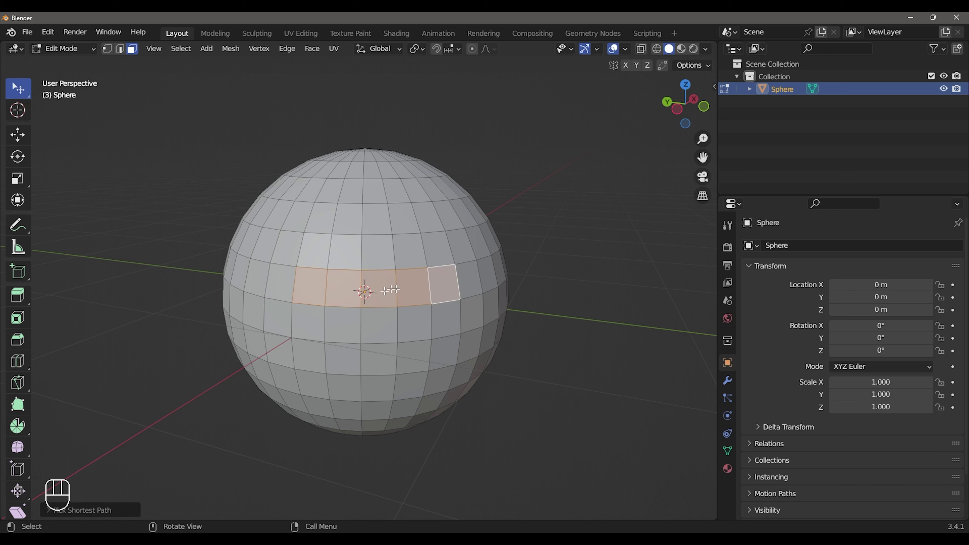
{"action": "middle_click_drag", "start_coordinate": [435, 294], "coordinate": [439, 313]}
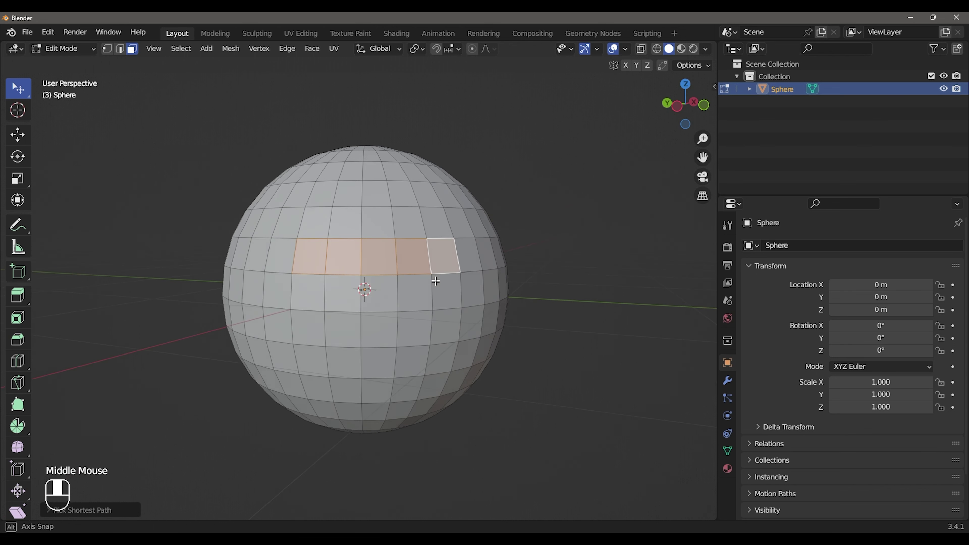
{"action": "left_click", "coordinate": [443, 355], "text": "ctrl"}
{"action": "middle_click_drag", "start_coordinate": [443, 355], "coordinate": [382, 359]}
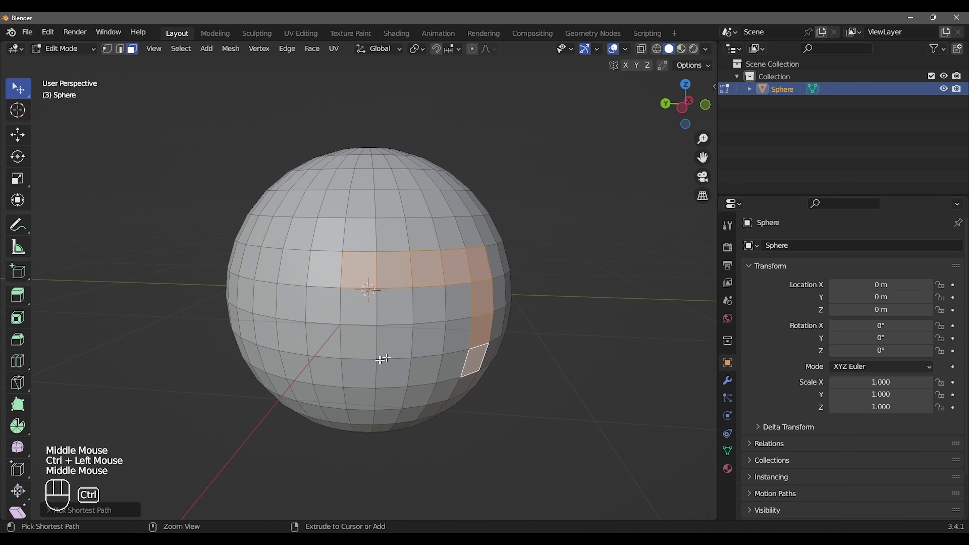
{"action": "left_click", "coordinate": [297, 365], "text": "ctrl"}
{"action": "left_click", "coordinate": [309, 201], "text": "ctrl"}
{"action": "middle_click_drag", "start_coordinate": [403, 215], "coordinate": [460, 210]}
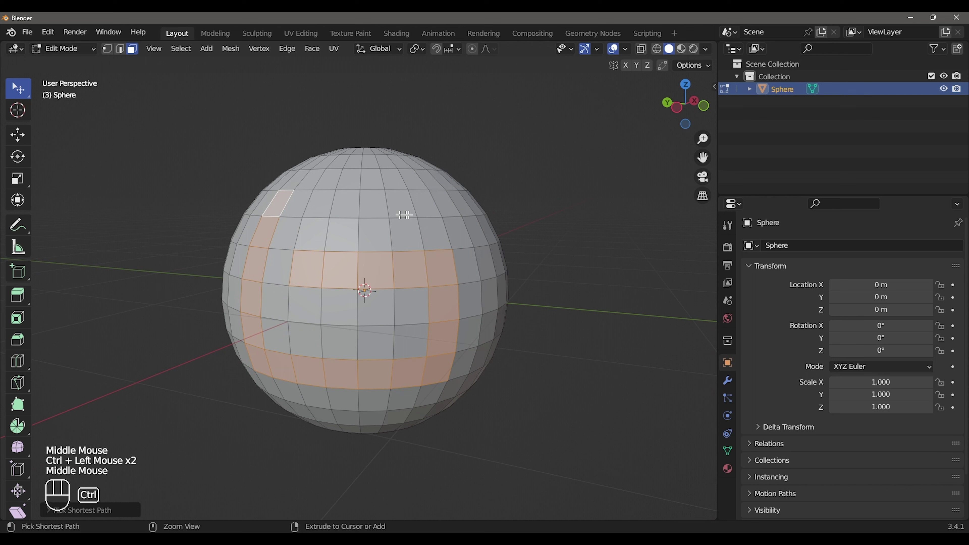
{"action": "left_click", "coordinate": [460, 211], "text": "ctrl"}
{"action": "middle_click_drag", "start_coordinate": [480, 361], "coordinate": [355, 349]}
{"action": "left_click", "coordinate": [438, 339], "text": "ctrl"}
{"action": "left_click", "coordinate": [272, 359], "text": "ctrl"}
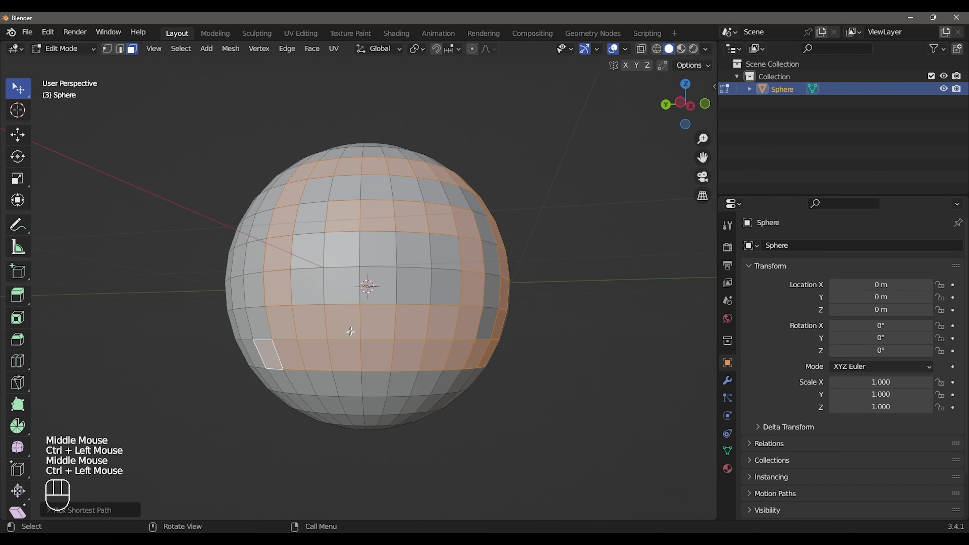
{"action": "middle_click_drag", "start_coordinate": [271, 360], "coordinate": [372, 336]}
{"action": "left_click", "coordinate": [560, 369]}
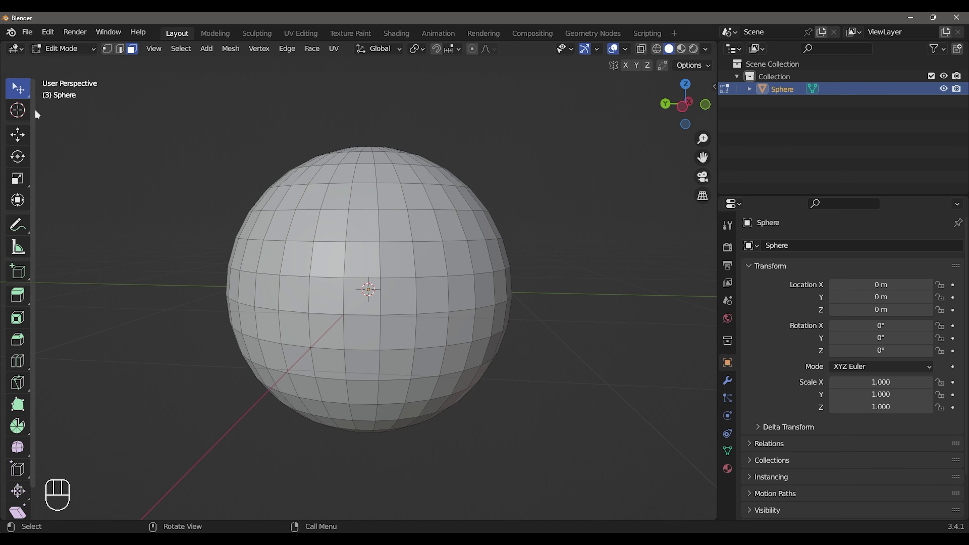
{"action": "left_click", "coordinate": [19, 91]}
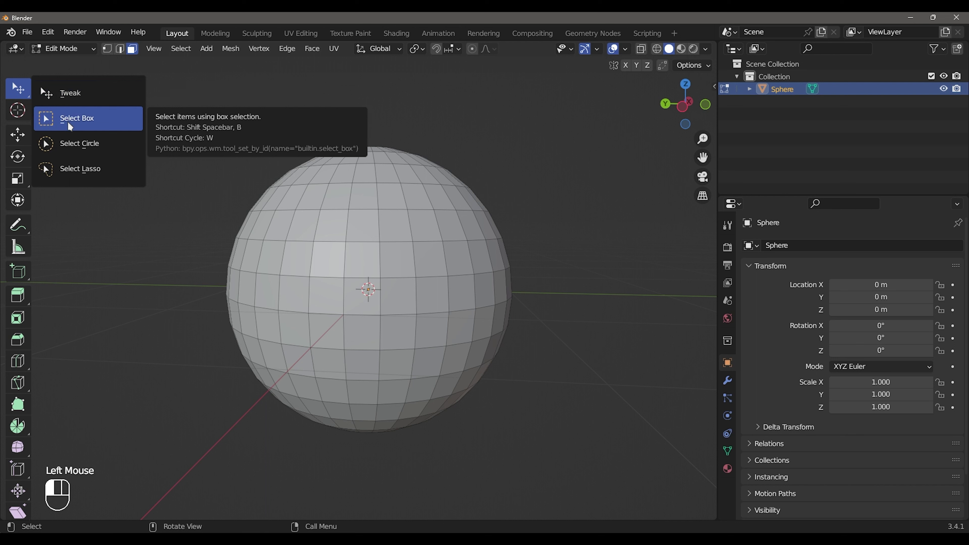
{"action": "left_click", "coordinate": [55, 123]}
{"action": "mouse_move", "coordinate": [163, 170]}
{"action": "left_mouse_down"}
{"action": "mouse_move", "coordinate": [363, 415]}
{"action": "mouse_move", "coordinate": [372, 447]}
{"action": "left_mouse_up"}
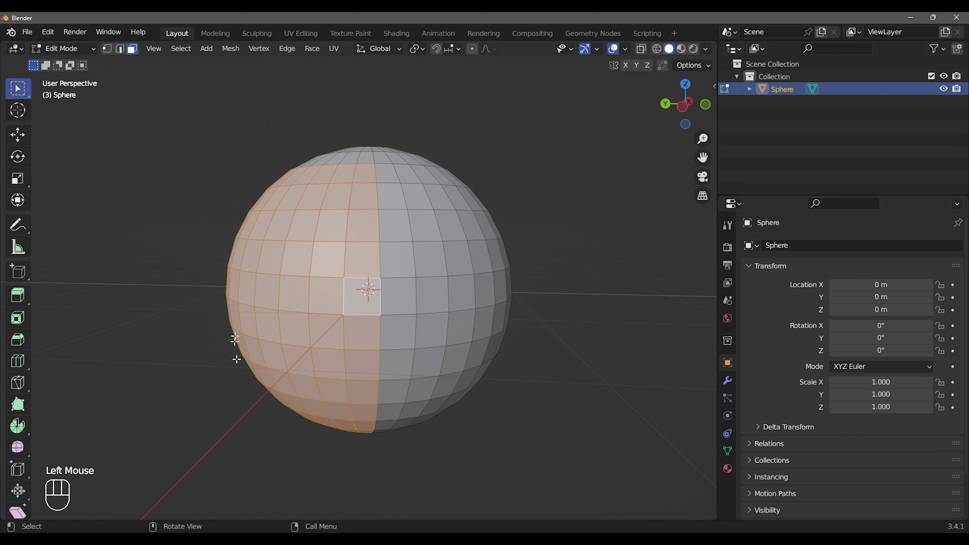
{"action": "left_click", "coordinate": [26, 95]}
{"action": "left_click_drag", "start_coordinate": [28, 99], "coordinate": [77, 143]}
{"action": "mouse_move", "coordinate": [366, 250]}
{"action": "left_mouse_down"}
{"action": "mouse_move", "coordinate": [382, 267]}
{"action": "mouse_move", "coordinate": [335, 332]}
{"action": "mouse_move", "coordinate": [311, 252]}
{"action": "mouse_move", "coordinate": [298, 362]}
{"action": "left_mouse_up"}
{"action": "mouse_move", "coordinate": [18, 88]}
{"action": "left_mouse_down"}
{"action": "mouse_move", "coordinate": [68, 115]}
{"action": "mouse_move", "coordinate": [79, 172]}
{"action": "left_mouse_up"}
{"action": "mouse_move", "coordinate": [245, 182]}
{"action": "left_mouse_down"}
{"action": "mouse_move", "coordinate": [367, 282]}
{"action": "mouse_move", "coordinate": [266, 134]}
{"action": "mouse_move", "coordinate": [252, 160]}
{"action": "left_mouse_up"}
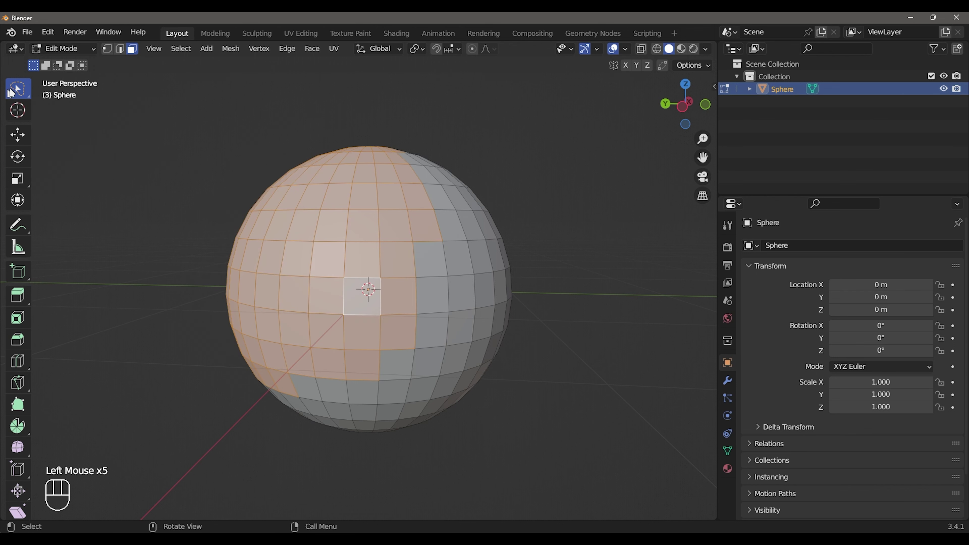
{"action": "left_click_drag", "start_coordinate": [11, 87], "coordinate": [70, 92]}
{"action": "left_click", "coordinate": [470, 445]}
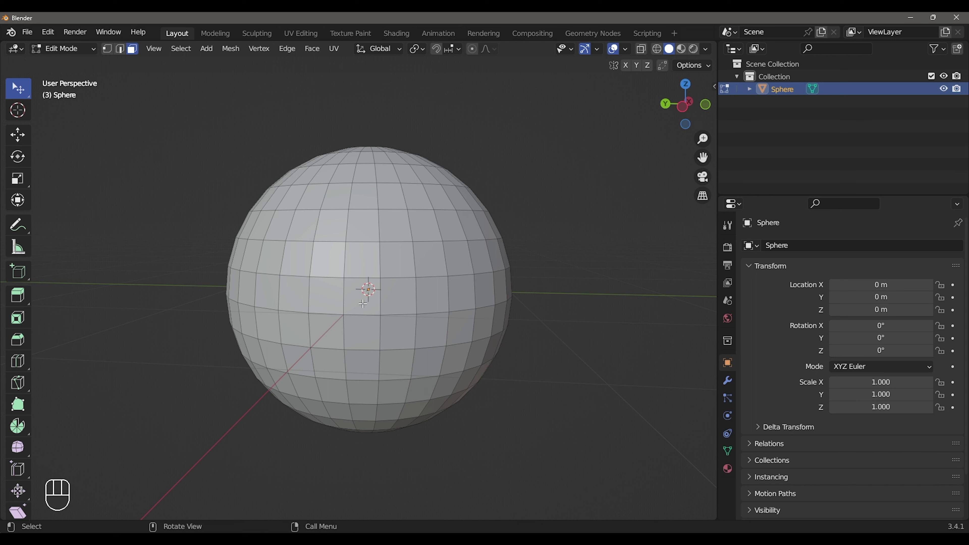
Step: Grow the centre-face selection with Ctrl+Numpad+, shrink three rings, then regrow from the centre
{"action": "left_click", "coordinate": [372, 310]}
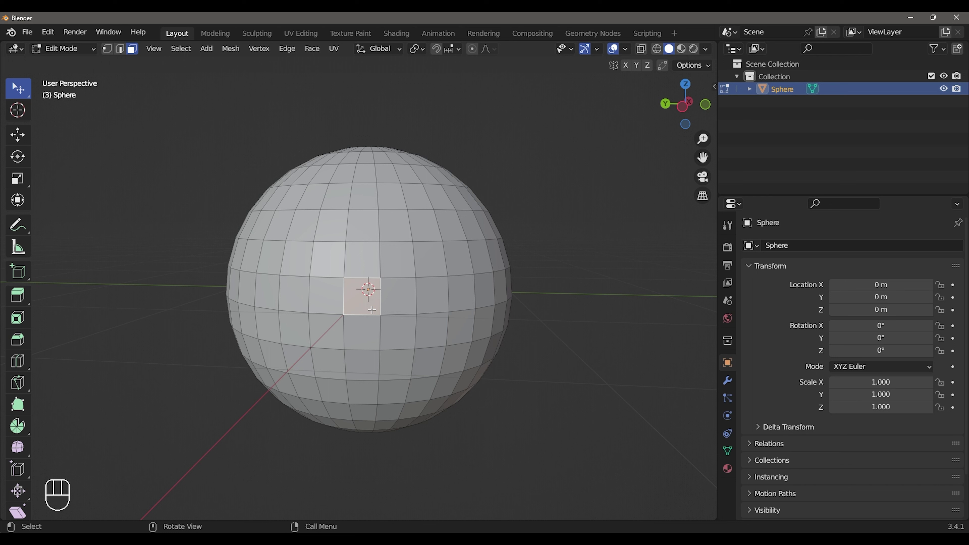
{"action": "key", "text": "ctrl"}
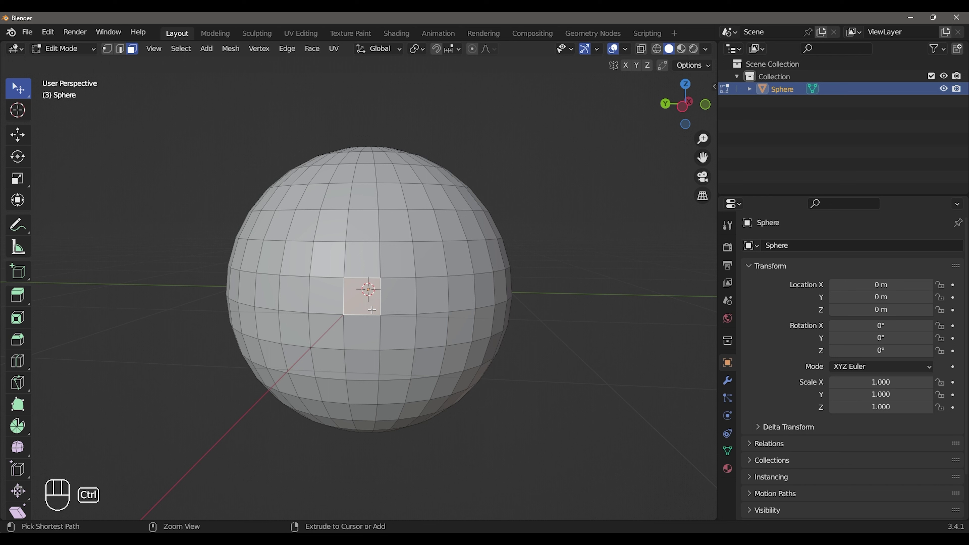
{"action": "key", "text": "ctrl+KP_Add"}
{"action": "key", "text": "ctrl+KP_Add"}
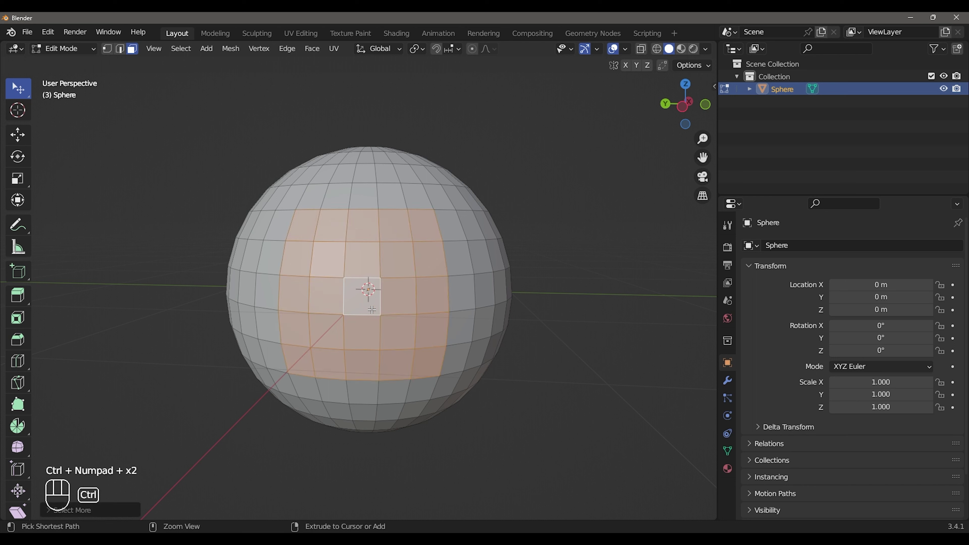
{"action": "key", "text": "ctrl+KP_Add"}
{"action": "key", "text": "ctrl+KP_Add"}
{"action": "key", "text": "ctrl+KP_Add"}
{"action": "key", "text": "ctrl+KP_Add"}
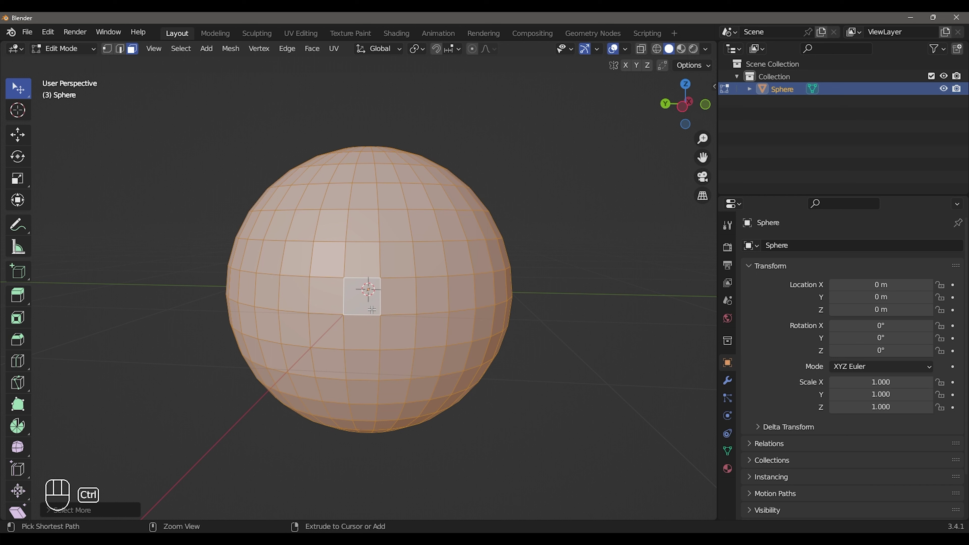
{"action": "key", "text": "ctrl+KP_Subtract"}
{"action": "key", "text": "ctrl+KP_Subtract"}
{"action": "key", "text": "ctrl+KP_Subtract"}
{"action": "key", "text": "ctrl+KP_Subtract"}
{"action": "key", "text": "ctrl+KP_Subtract"}
{"action": "key", "text": "ctrl+KP_Subtract"}
{"action": "key", "text": "ctrl+KP_Subtract"}
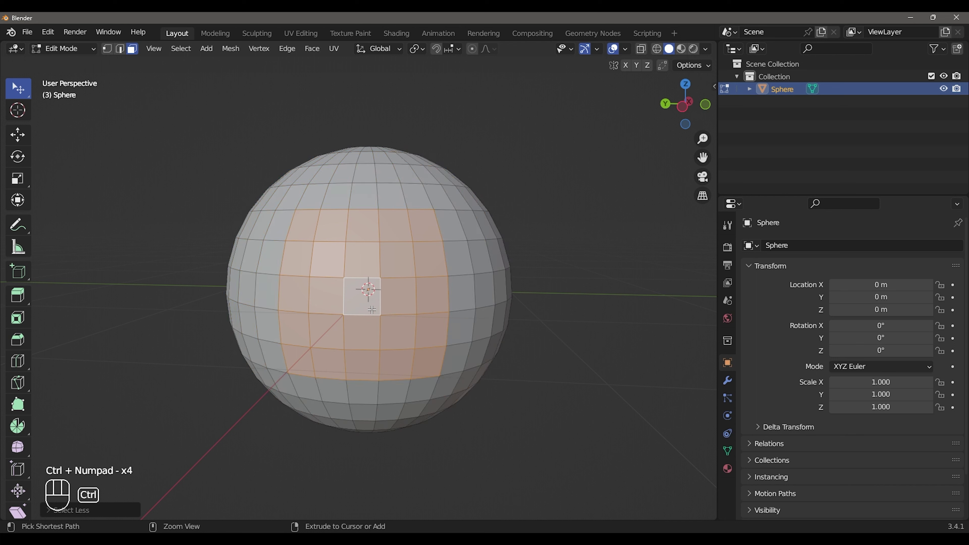
{"action": "left_click", "coordinate": [372, 310]}
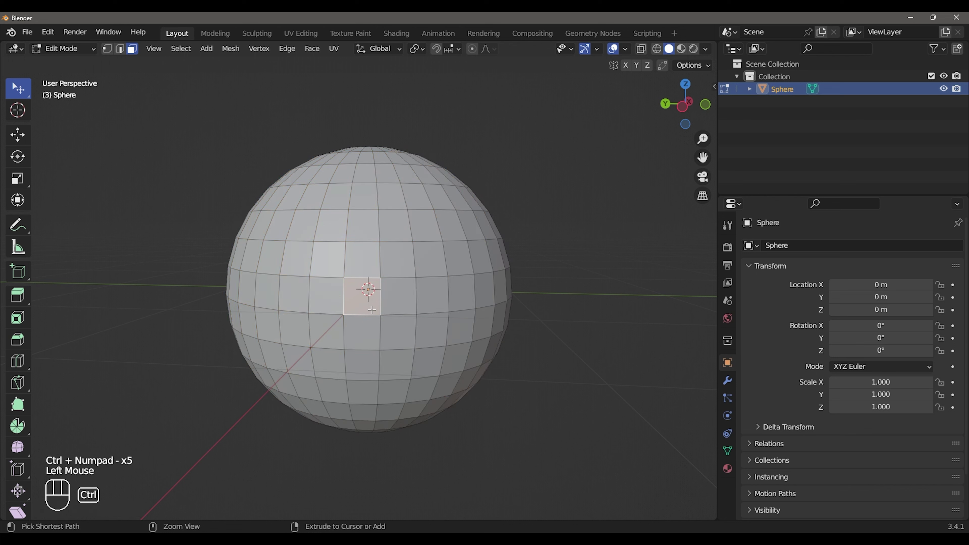
{"action": "key", "text": "ctrl+KP_Add"}
{"action": "key", "text": "ctrl+KP_Add"}
{"action": "key", "text": "ctrl+KP_Add"}
{"action": "key", "text": "ctrl+KP_Add"}
{"action": "key", "text": "ctrl+KP_Add"}
{"action": "key", "text": "ctrl+KP_Add"}
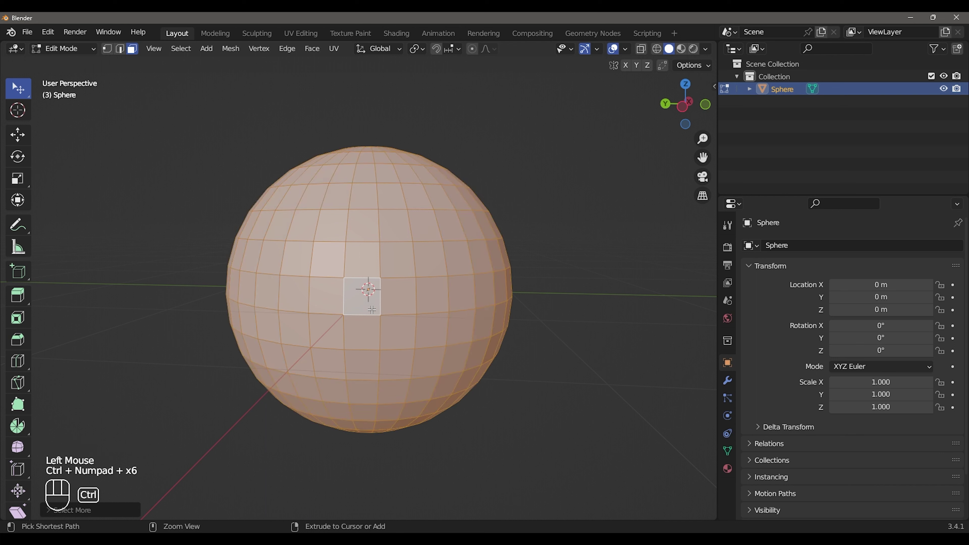
Step: Shrink the face selection by three rings with Ctrl+Numpad- until nothing is selected
{"action": "key", "text": "ctrl+KP_Subtract"}
{"action": "key", "text": "ctrl+KP_Subtract"}
{"action": "key", "text": "ctrl+KP_Subtract"}
{"action": "key", "text": "ctrl+KP_Subtract"}
{"action": "key", "text": "ctrl+KP_Subtract"}
{"action": "key", "text": "ctrl+KP_Subtract"}
{"action": "key", "text": "ctrl+KP_Subtract"}
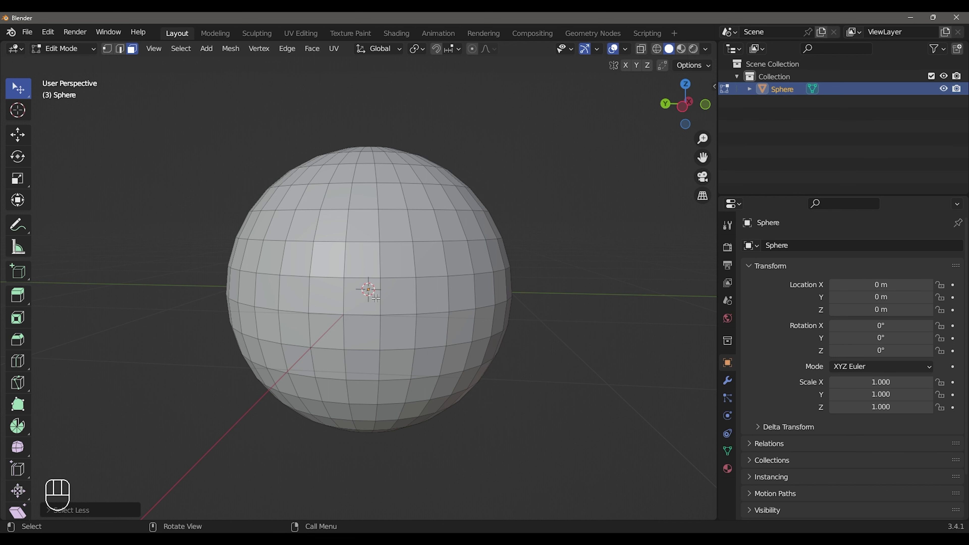
Step: Undo back to the centre face, then loop-select the equator ring of faces
{"action": "key", "text": "ctrl+z"}
{"action": "left_click", "coordinate": [372, 299], "text": "alt"}
{"action": "key", "text": "ctrl+z"}
{"action": "left_click", "coordinate": [366, 300], "text": "alt"}
{"action": "key", "text": "ctrl+z"}
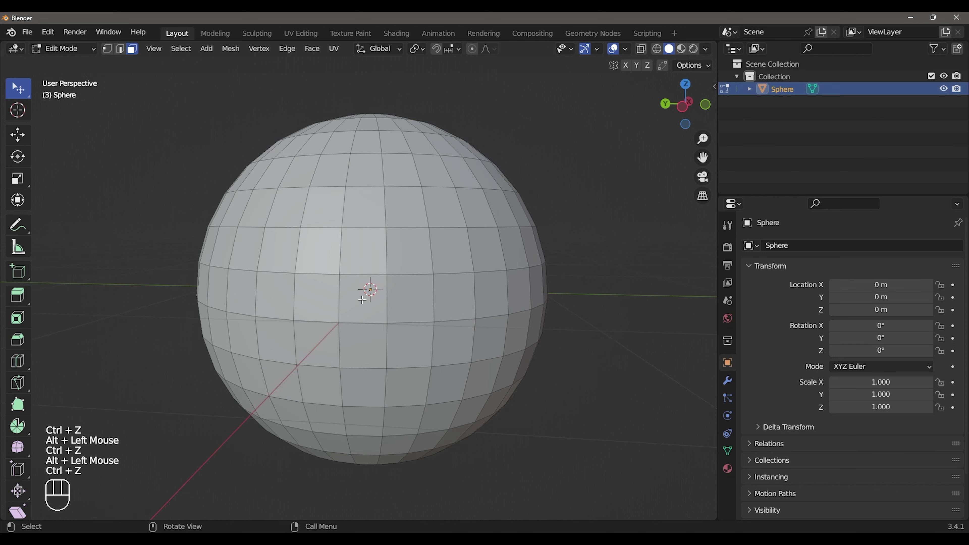
{"action": "left_click", "coordinate": [370, 303], "text": "alt"}
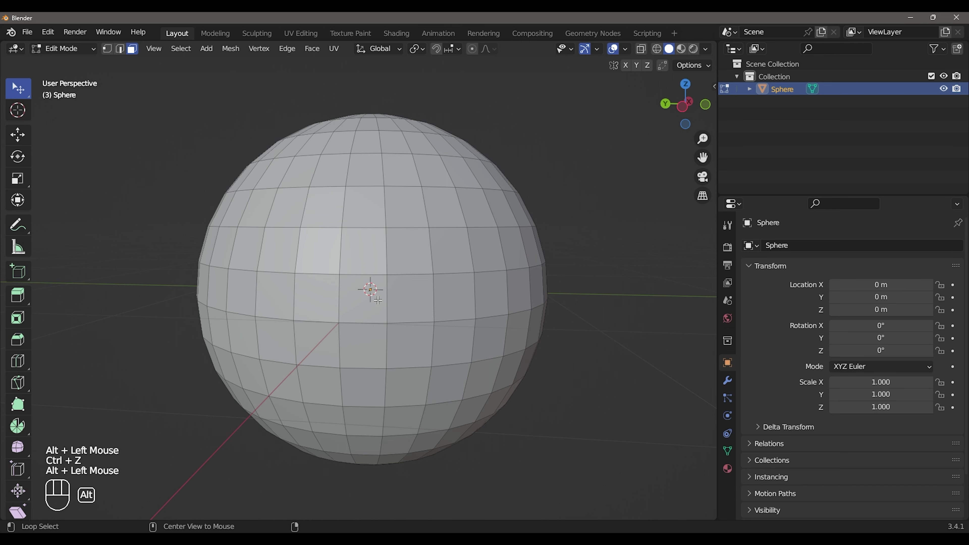
{"action": "middle_click_drag", "start_coordinate": [424, 300], "coordinate": [366, 343]}
{"action": "scroll", "coordinate": [364, 358], "scroll_direction": "down", "scroll_amount": 1}
{"action": "scroll", "coordinate": [364, 358], "scroll_direction": "up", "scroll_amount": 1}
{"action": "scroll", "coordinate": [363, 368], "scroll_direction": "down", "scroll_amount": 2}
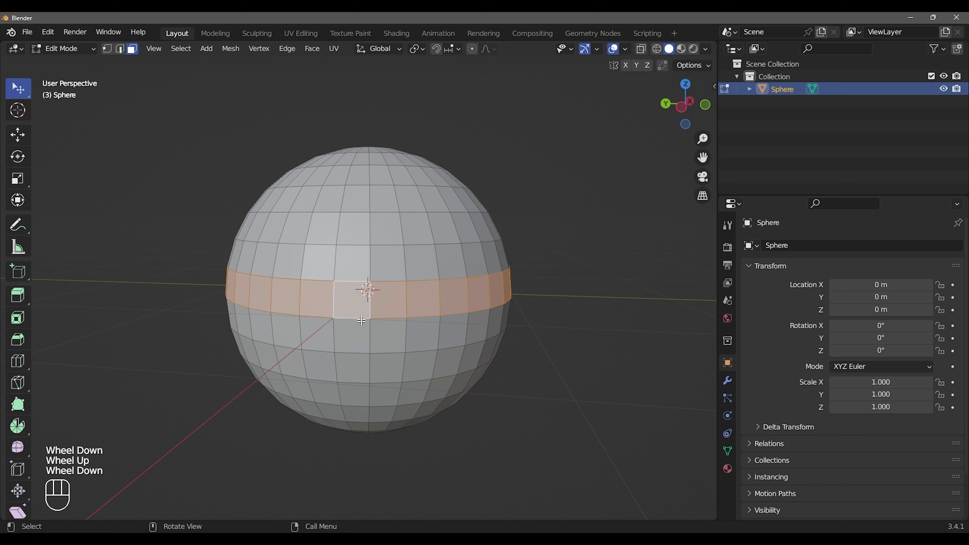
Step: Add horizontal face loops below, above and near the bottom of the equator
{"action": "left_click", "coordinate": [362, 370], "text": "alt+shift"}
{"action": "left_click", "coordinate": [365, 231], "text": "alt+shift"}
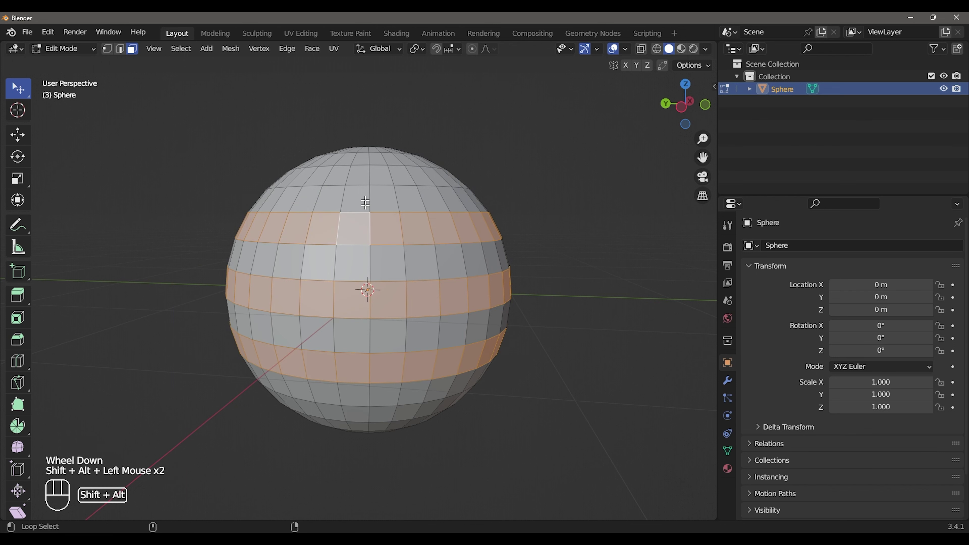
{"action": "middle_click_drag", "start_coordinate": [364, 179], "coordinate": [383, 247]}
{"action": "left_click", "coordinate": [363, 382], "text": "alt+shift"}
{"action": "middle_click_drag", "start_coordinate": [386, 281], "coordinate": [372, 306]}
{"action": "scroll", "coordinate": [385, 274], "scroll_direction": "up", "scroll_amount": 1}
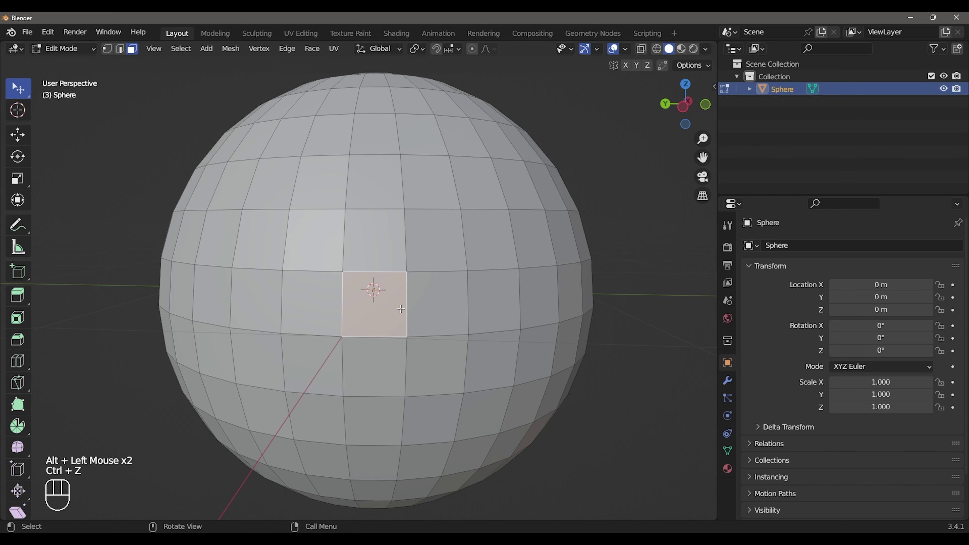
Step: Loop-select the face ring around the sphere's middle
{"action": "left_click", "coordinate": [347, 310], "text": "alt"}
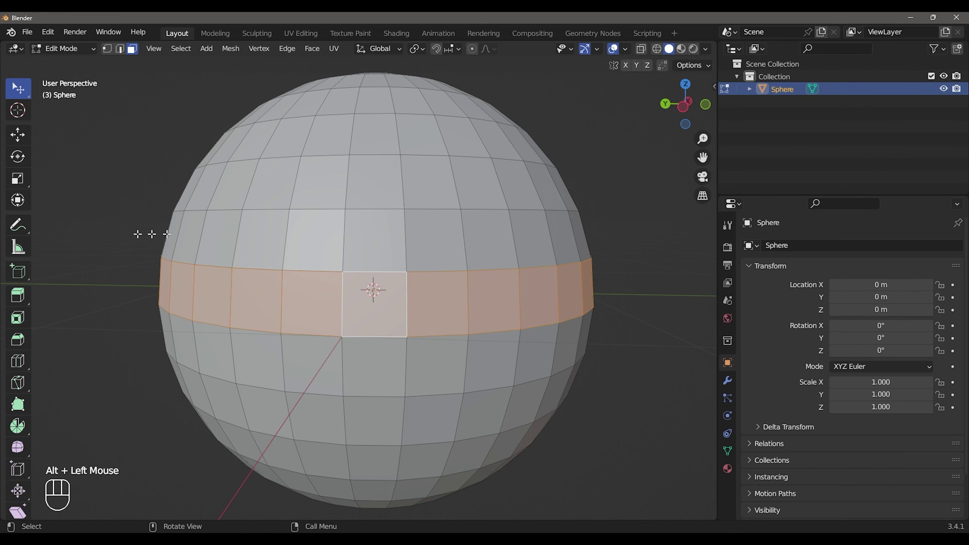
{"action": "scroll", "coordinate": [479, 295], "scroll_direction": "down", "scroll_amount": 3}
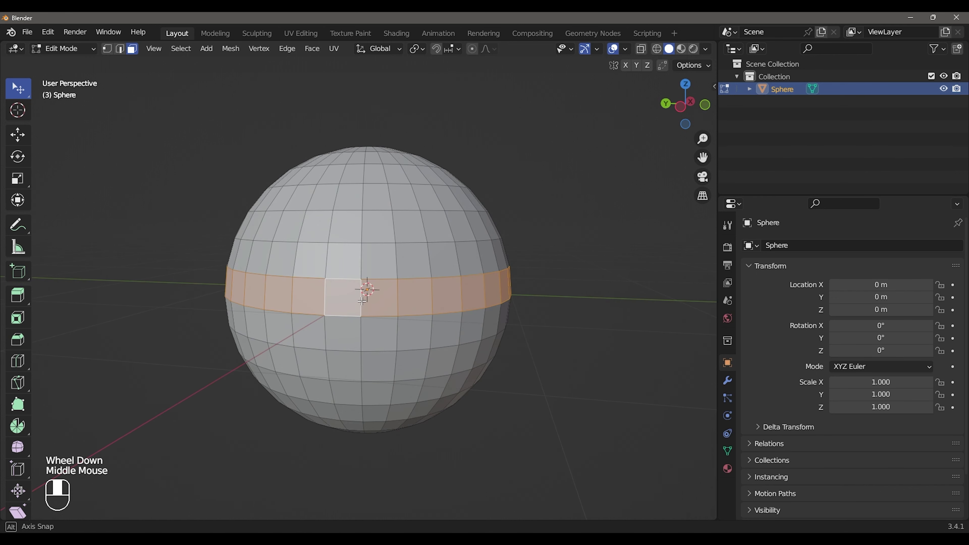
{"action": "scroll", "coordinate": [378, 294], "scroll_direction": "up", "scroll_amount": 3}
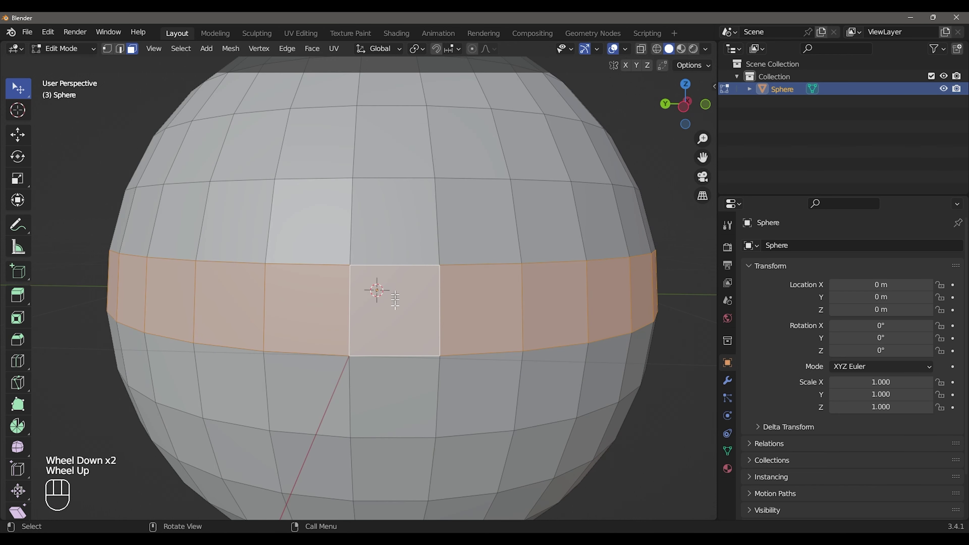
{"action": "scroll", "coordinate": [392, 337], "scroll_direction": "down", "scroll_amount": 1}
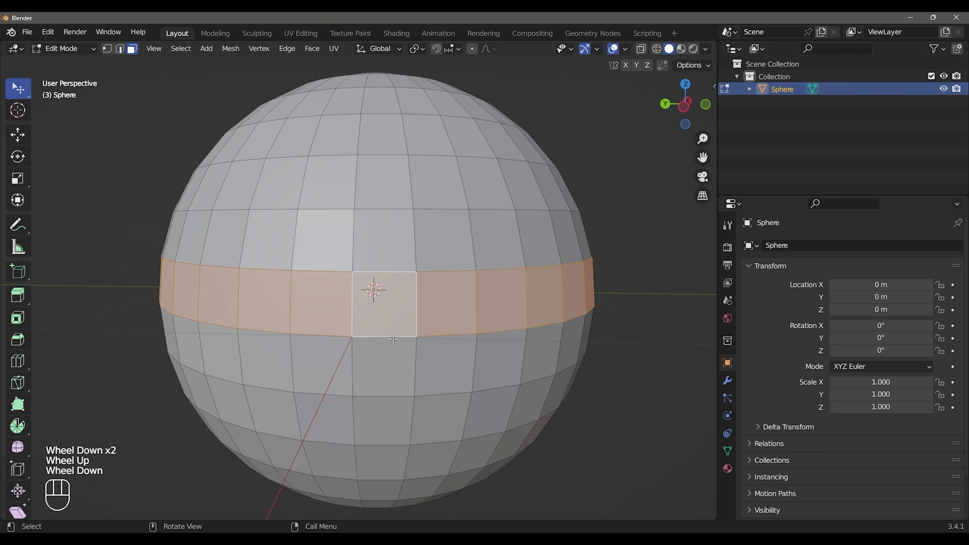
Step: Select the centre face and the vertical face loop running through it
{"action": "left_click", "coordinate": [382, 282]}
{"action": "left_click", "coordinate": [379, 281], "text": "alt"}
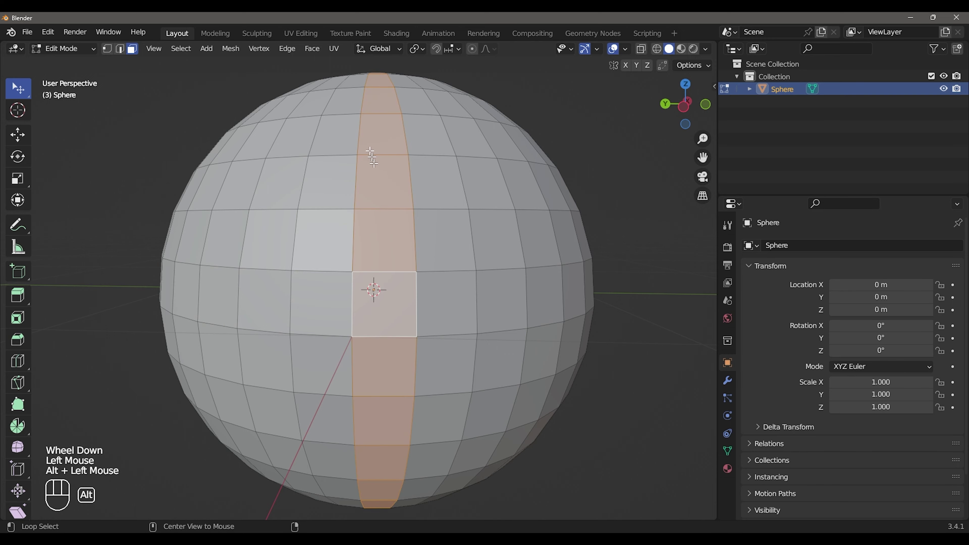
{"action": "mouse_move", "coordinate": [408, 245]}
{"action": "middle_mouse_down"}
{"action": "mouse_move", "coordinate": [405, 301]}
{"action": "mouse_move", "coordinate": [407, 234]}
{"action": "mouse_move", "coordinate": [377, 246]}
{"action": "mouse_move", "coordinate": [415, 245]}
{"action": "middle_mouse_up"}
{"action": "scroll", "coordinate": [396, 282], "scroll_direction": "down", "scroll_amount": 2}
{"action": "middle_click_drag", "start_coordinate": [396, 282], "coordinate": [450, 286]}
Step: Add a second and third vertical face loop, then deselect everything
{"action": "left_click", "coordinate": [396, 286], "text": "alt+shift"}
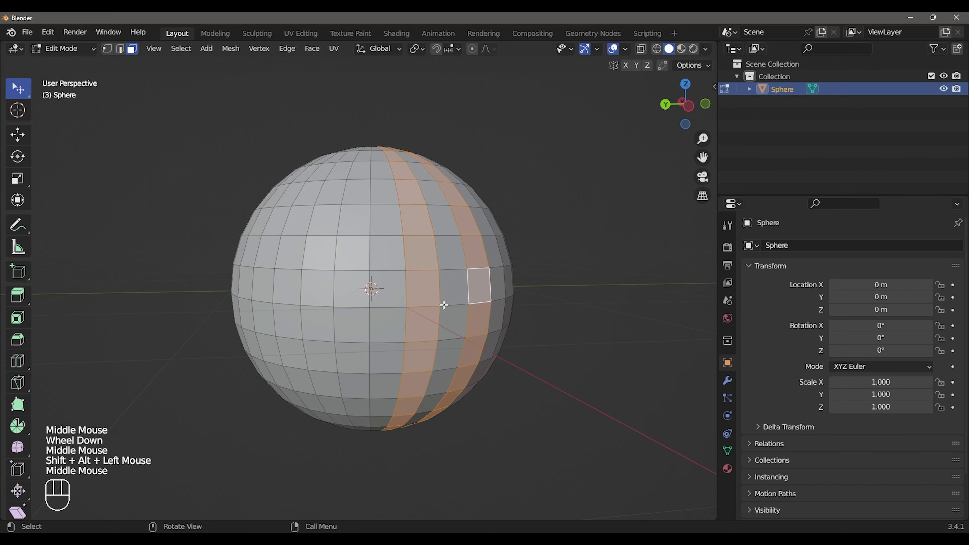
{"action": "left_click", "coordinate": [357, 279], "text": "alt+shift"}
{"action": "middle_click_drag", "start_coordinate": [357, 280], "coordinate": [491, 459]}
{"action": "scroll", "coordinate": [372, 288], "scroll_direction": "up", "scroll_amount": 2}
{"action": "left_click", "coordinate": [490, 459]}
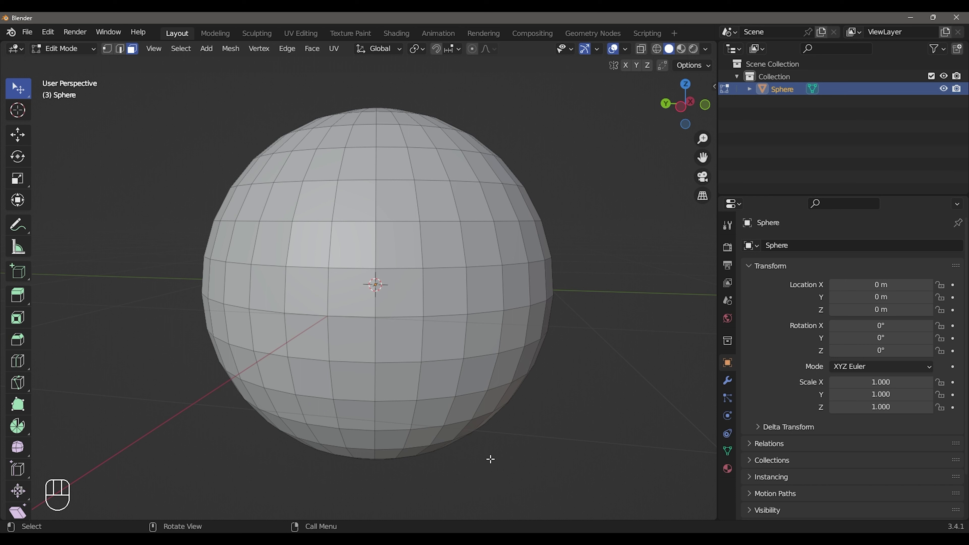
Step: Select a face near the centre and add a second equator face one apart
{"action": "left_click", "coordinate": [364, 297]}
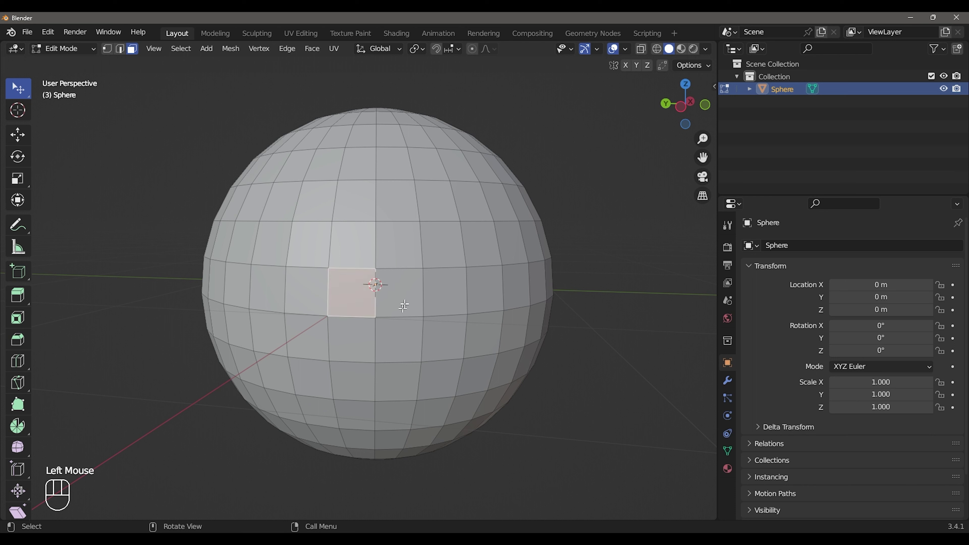
{"action": "left_click", "coordinate": [442, 293], "text": "shift"}
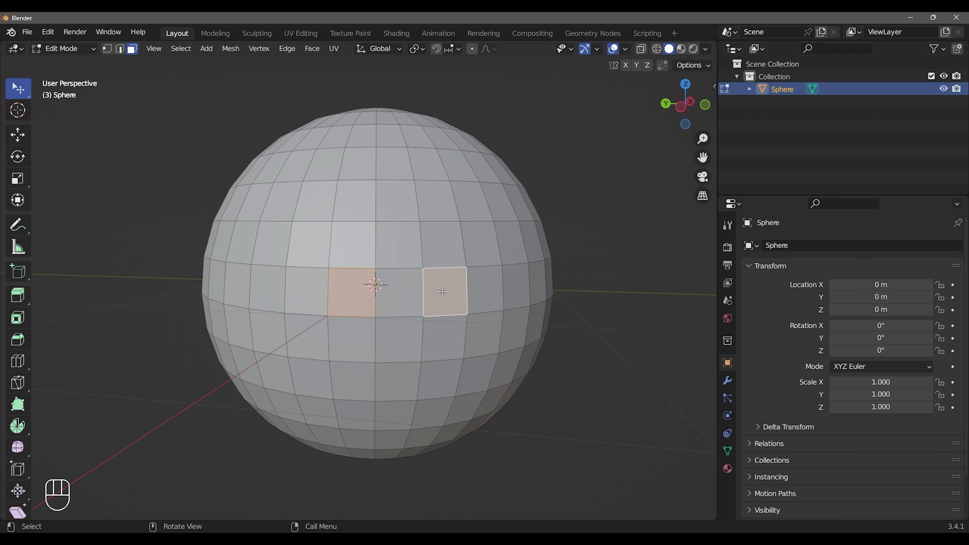
{"action": "middle_click", "coordinate": [442, 291]}
{"action": "middle_click", "coordinate": [442, 292]}
{"action": "middle_click_drag", "start_coordinate": [442, 291], "coordinate": [337, 291]}
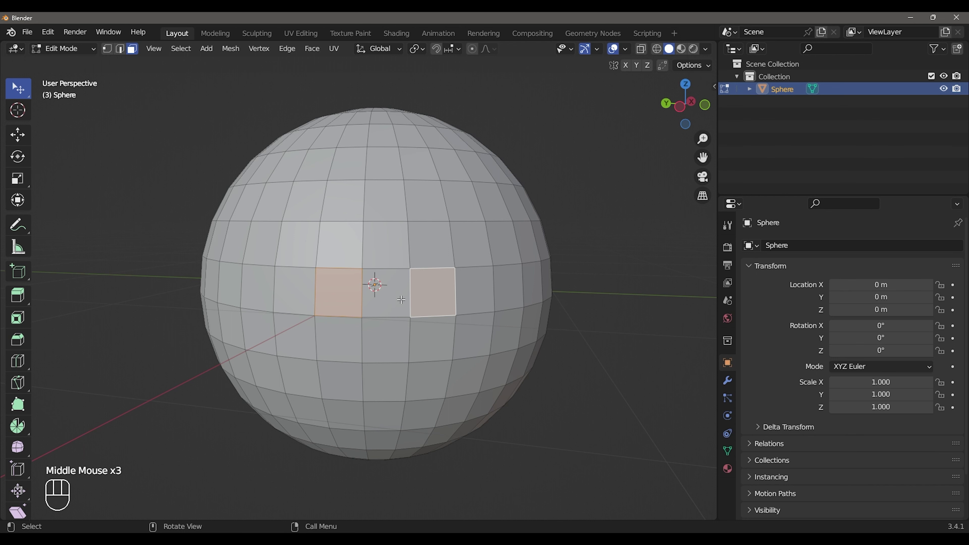
{"action": "mouse_move", "coordinate": [400, 299]}
{"action": "middle_mouse_down"}
{"action": "mouse_move", "coordinate": [381, 293]}
{"action": "mouse_move", "coordinate": [395, 302]}
{"action": "middle_mouse_up"}
{"action": "scroll", "coordinate": [395, 303], "scroll_direction": "down", "scroll_amount": 1}
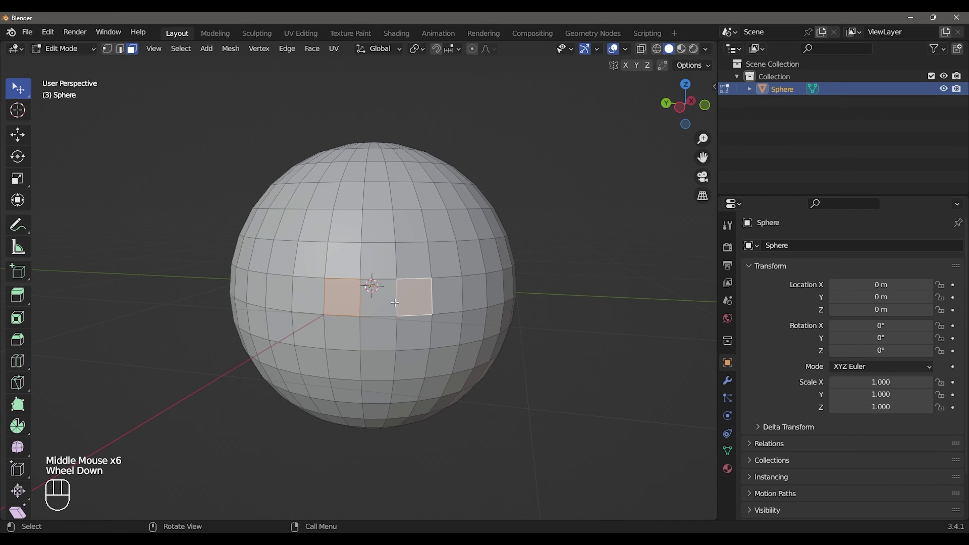
{"action": "scroll", "coordinate": [395, 302], "scroll_direction": "down", "scroll_amount": 1}
{"action": "middle_click", "coordinate": [395, 302], "text": "ctrl+shift"}
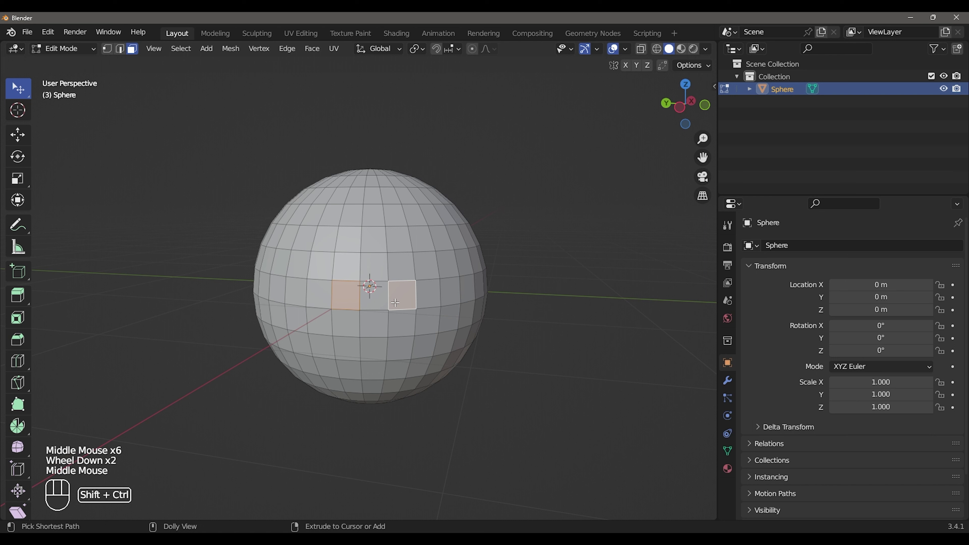
Step: Extend the every-other-face pattern three times with Shift+Ctrl+Numpad+, then shrink it twice
{"action": "key", "text": "ctrl+shift+KP_Add"}
{"action": "key", "text": "shift+ctrl+KP_Add"}
{"action": "key", "text": "shift+ctrl+KP_Add"}
{"action": "key", "text": "shift+ctrl+KP_Add"}
{"action": "key", "text": "shift+ctrl+KP_Add"}
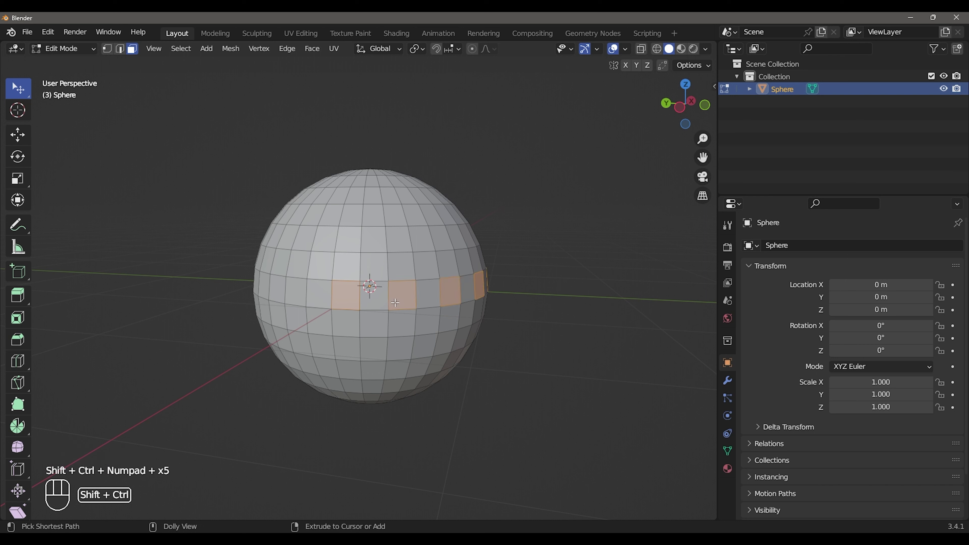
{"action": "key", "text": "shift+ctrl+KP_Add"}
{"action": "key", "text": "shift+ctrl+KP_Add"}
{"action": "key", "text": "shift+ctrl+KP_Add"}
{"action": "key", "text": "shift+ctrl+KP_Add"}
{"action": "key", "text": "shift+ctrl+KP_Add"}
{"action": "key", "text": "shift+ctrl+KP_Add"}
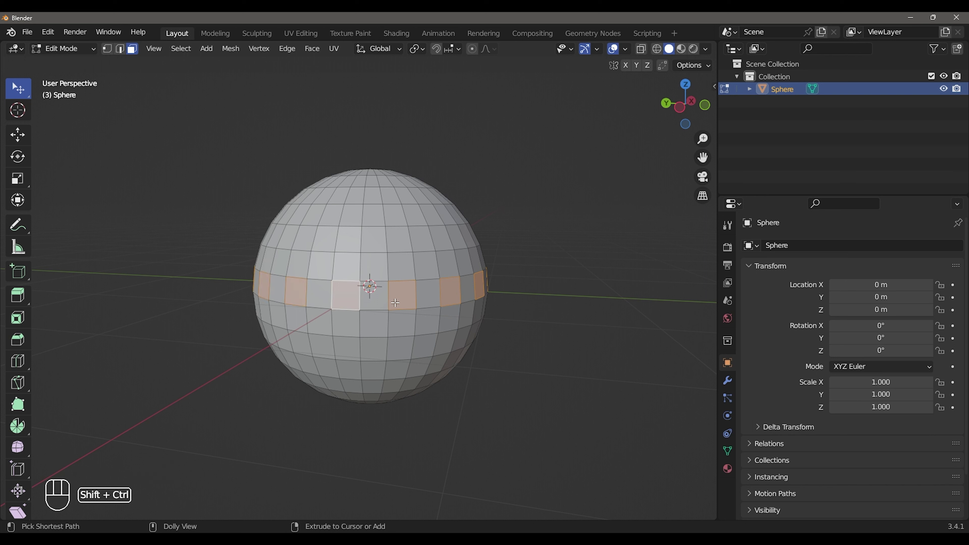
{"action": "key", "text": "shift+ctrl+KP_Subtract"}
{"action": "key", "text": "shift+ctrl+KP_Subtract"}
{"action": "key", "text": "shift+ctrl+KP_Subtract"}
{"action": "key", "text": "shift+ctrl+KP_Subtract"}
{"action": "key", "text": "shift+ctrl+KP_Subtract"}
{"action": "key", "text": "shift+ctrl+KP_Subtract"}
{"action": "key", "text": "shift+ctrl+KP_Subtract"}
{"action": "key", "text": "shift+ctrl+KP_Subtract"}
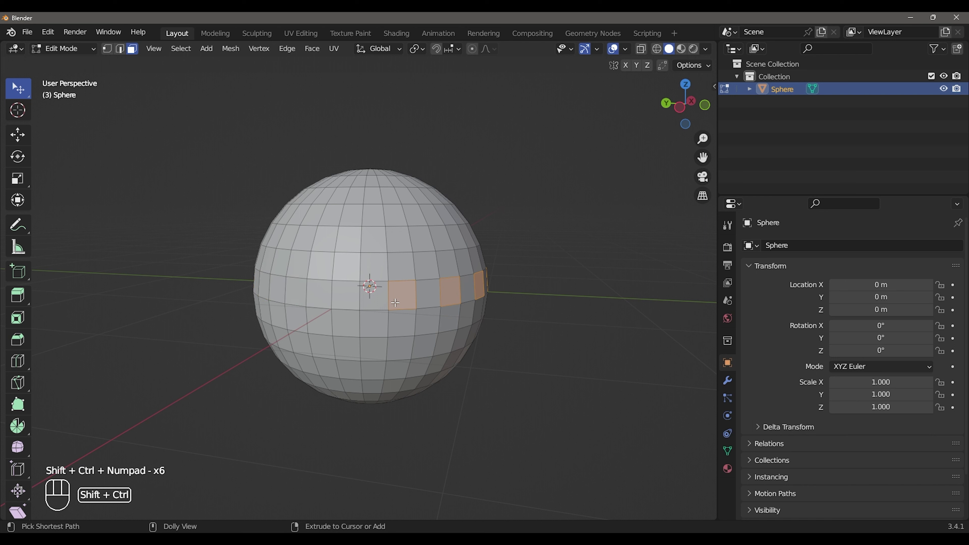
{"action": "key", "text": "shift+ctrl+KP_Subtract"}
{"action": "key", "text": "shift+ctrl+KP_Subtract"}
{"action": "key", "text": "shift+ctrl+KP_Subtract"}
{"action": "key", "text": "shift+ctrl+KP_Subtract"}
{"action": "key", "text": "shift+ctrl+KP_Subtract"}
{"action": "key", "text": "shift+ctrl+KP_Subtract"}
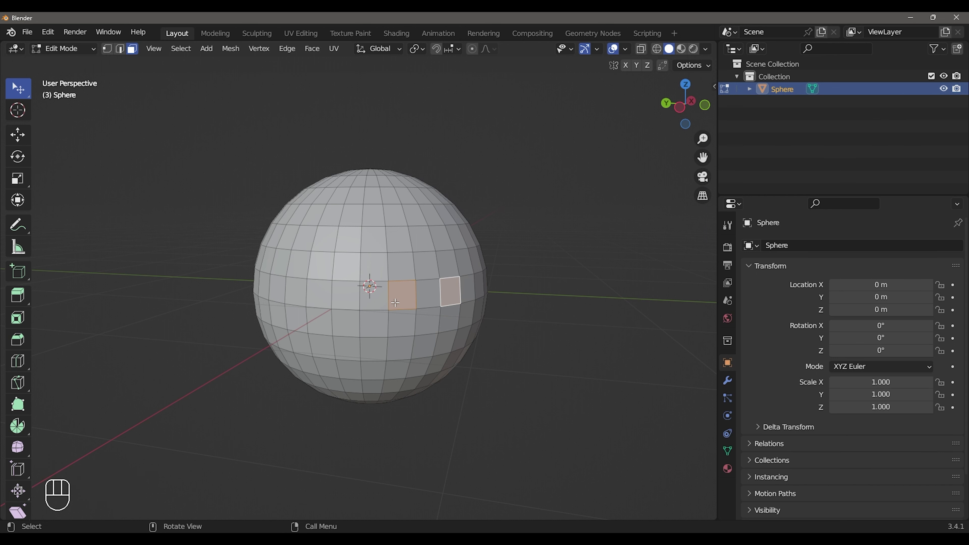
Step: Select an equator-ring face and add another face one apart
{"action": "scroll", "coordinate": [395, 303], "scroll_direction": "up", "scroll_amount": 1}
{"action": "middle_click", "coordinate": [397, 303]}
{"action": "left_click", "coordinate": [401, 304]}
{"action": "middle_click", "coordinate": [403, 304]}
{"action": "middle_click_drag", "start_coordinate": [403, 304], "coordinate": [372, 301]}
{"action": "scroll", "coordinate": [389, 301], "scroll_direction": "up", "scroll_amount": 2}
{"action": "scroll", "coordinate": [389, 302], "scroll_direction": "down", "scroll_amount": 2}
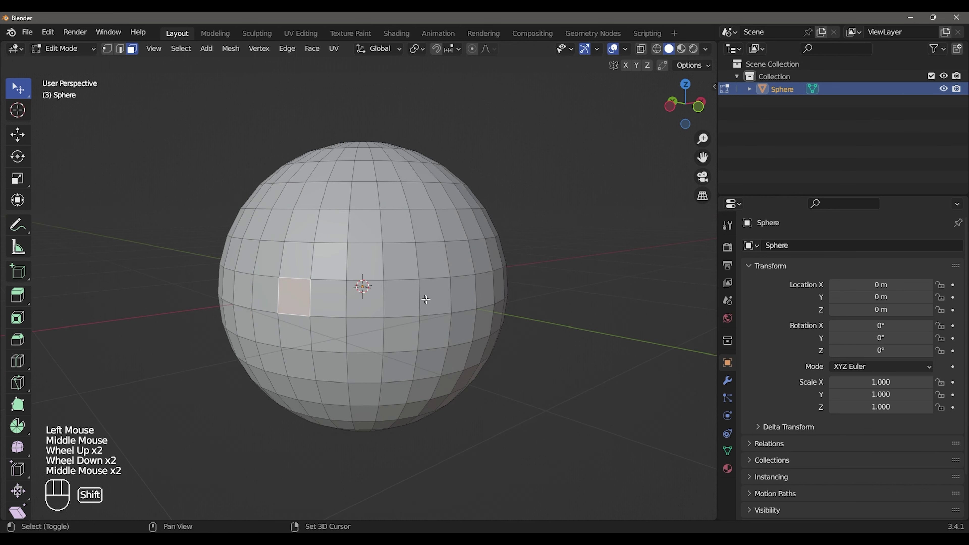
{"action": "scroll", "coordinate": [372, 301], "scroll_direction": "up", "scroll_amount": 1}
{"action": "key", "text": "shift"}
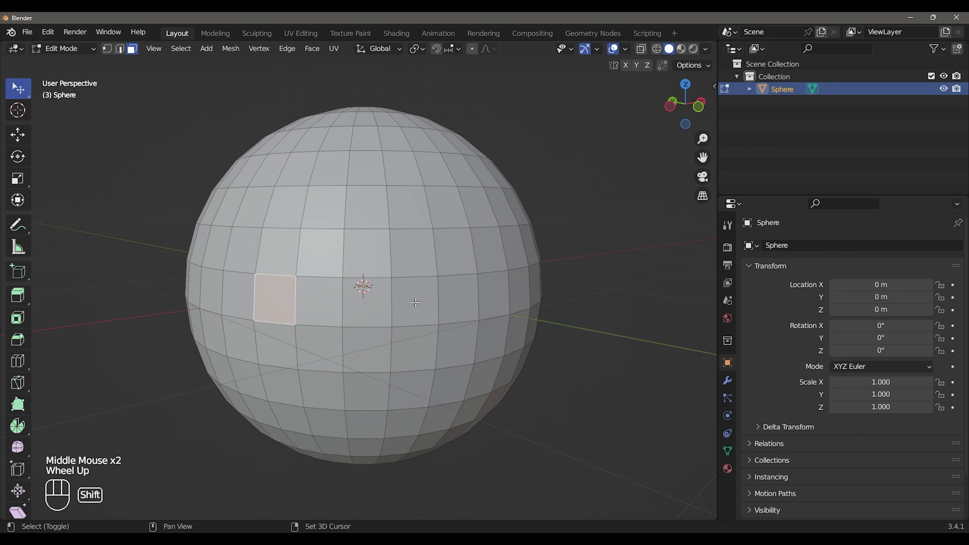
{"action": "left_click", "coordinate": [416, 303], "text": "shift"}
{"action": "scroll", "coordinate": [416, 303], "scroll_direction": "down", "scroll_amount": 3}
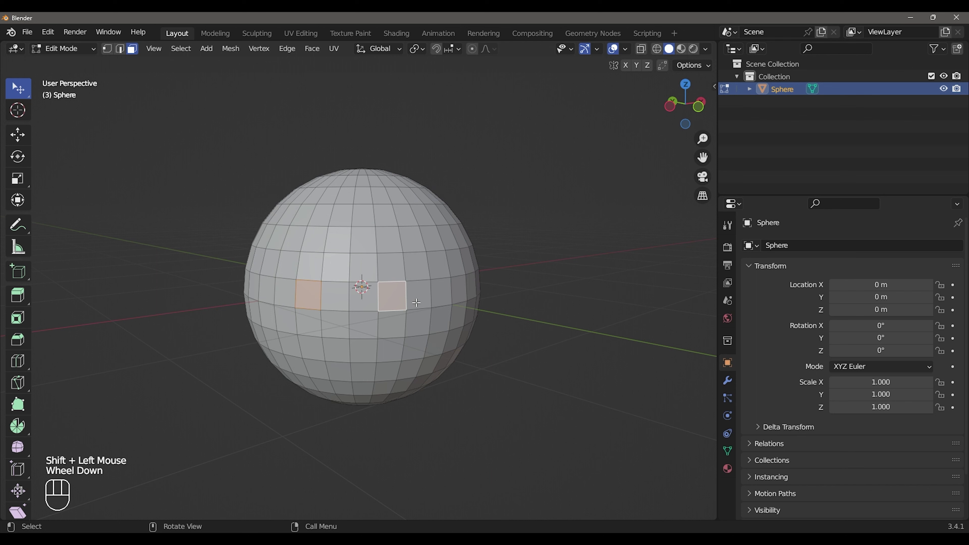
{"action": "middle_click", "coordinate": [504, 316]}
Step: Extend the alternating pattern, shrink it once, then extend it by three more faces
{"action": "key", "text": "ctrl"}
{"action": "key", "text": "shift"}
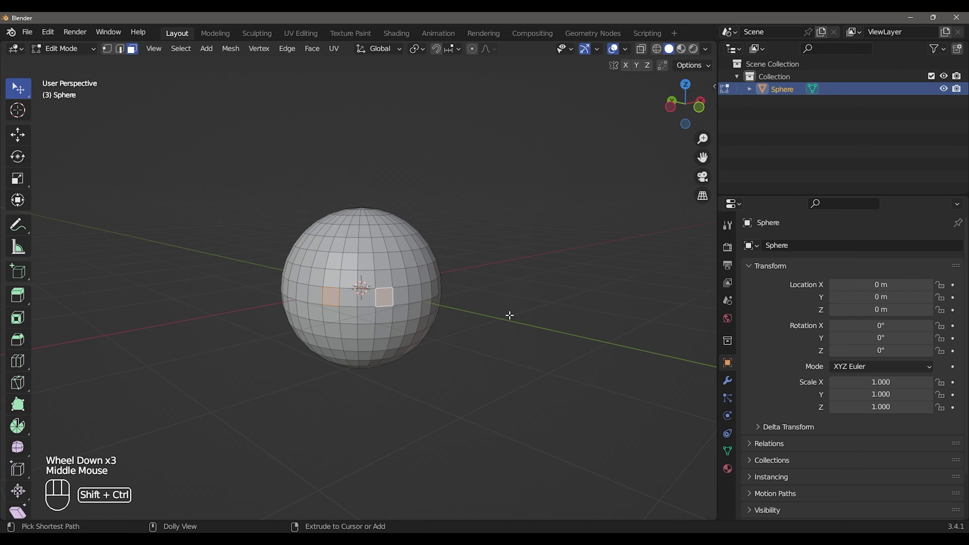
{"action": "key", "text": "shift+ctrl+KP_Add"}
{"action": "key", "text": "shift+ctrl+KP_Add"}
{"action": "key", "text": "shift+ctrl+KP_Add"}
{"action": "key", "text": "shift+ctrl+KP_Add"}
{"action": "key", "text": "shift+ctrl+KP_Add"}
{"action": "key", "text": "shift+ctrl+KP_Add"}
{"action": "key", "text": "shift+ctrl+KP_Add"}
{"action": "key", "text": "shift+ctrl+KP_Add"}
{"action": "key", "text": "shift+ctrl+KP_Subtract"}
{"action": "key", "text": "shift+ctrl+KP_Subtract"}
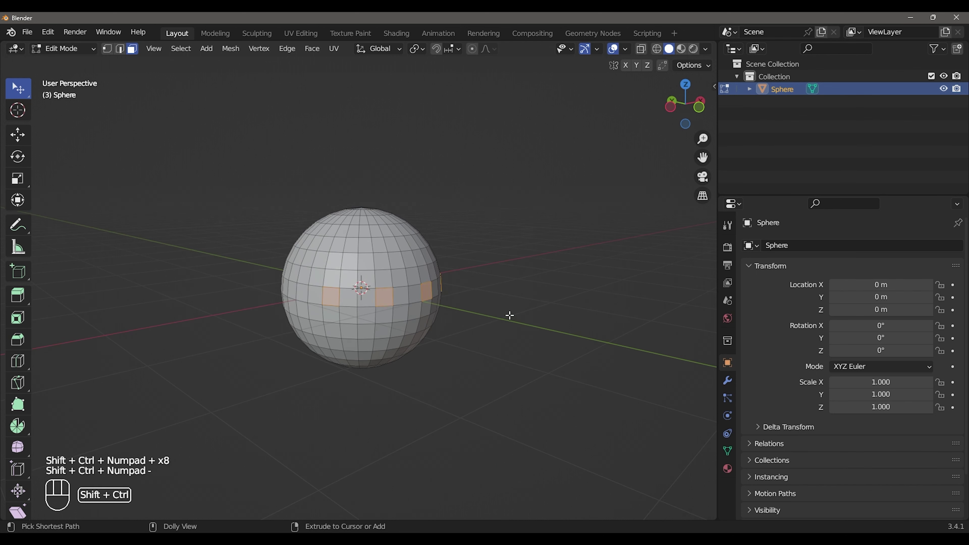
{"action": "key", "text": "shift+ctrl+KP_Add"}
{"action": "key", "text": "shift+ctrl+KP_Add"}
{"action": "key", "text": "shift+ctrl+KP_Add"}
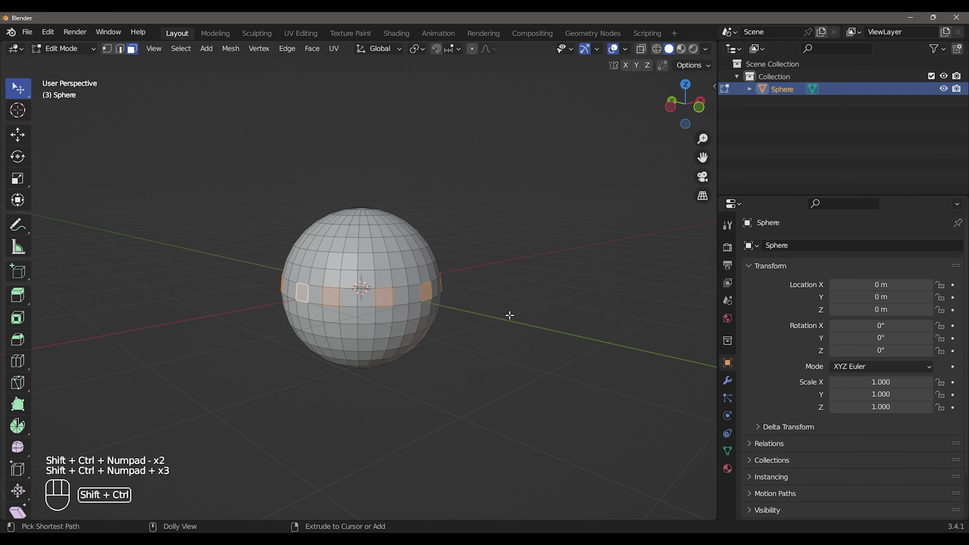
{"action": "middle_click_drag", "start_coordinate": [510, 315], "coordinate": [546, 317]}
{"action": "scroll", "coordinate": [558, 318], "scroll_direction": "up", "scroll_amount": 2}
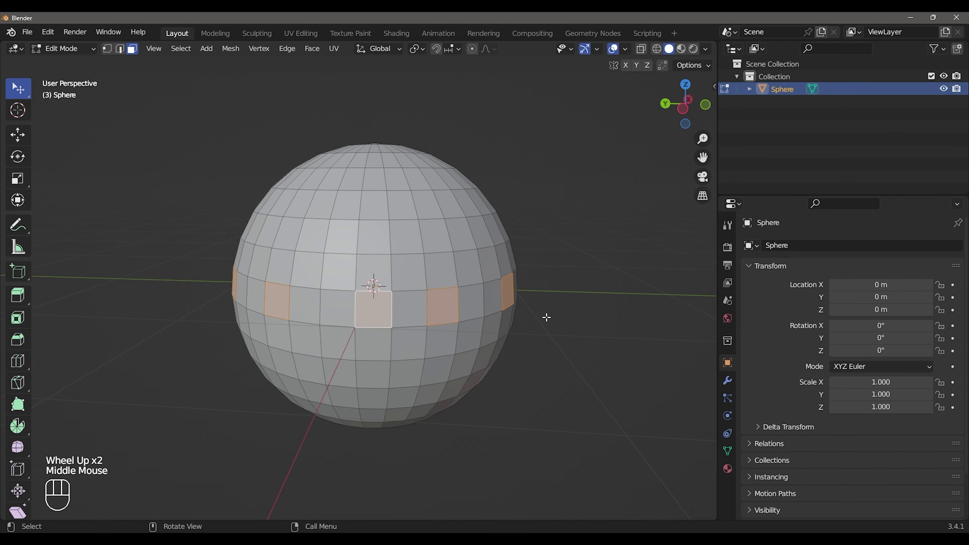
Step: Shrink the pattern down to a single face and return to Object Mode
{"action": "key", "text": "ctrl+shift+KP_Subtract"}
{"action": "key", "text": "ctrl+shift+KP_Subtract"}
{"action": "key", "text": "ctrl+shift+KP_Subtract"}
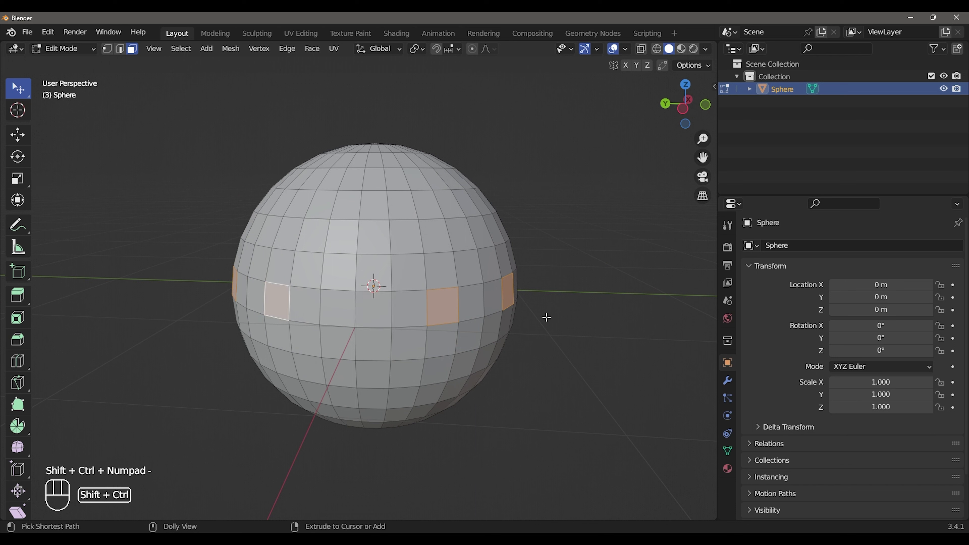
{"action": "key", "text": "ctrl+shift+KP_Subtract"}
{"action": "key", "text": "ctrl+shift+KP_Subtract"}
{"action": "key", "text": "ctrl+shift+KP_Subtract"}
{"action": "key", "text": "ctrl+shift+KP_Subtract"}
{"action": "key", "text": "ctrl+shift+KP_Subtract"}
{"action": "key", "text": "ctrl+shift+KP_Subtract"}
{"action": "key", "text": "ctrl+shift+KP_Subtract"}
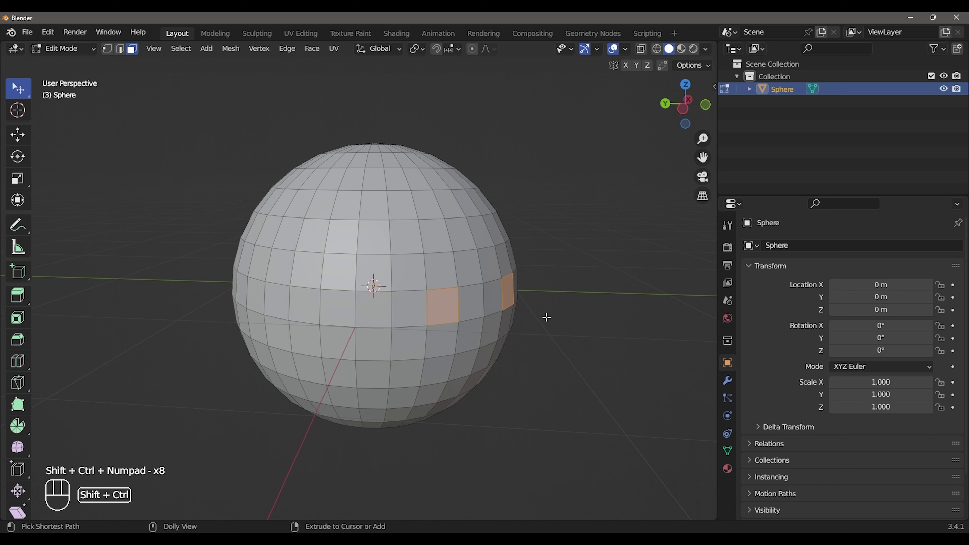
{"action": "middle_click_drag", "start_coordinate": [545, 318], "coordinate": [504, 322]}
{"action": "key", "text": "Tab"}
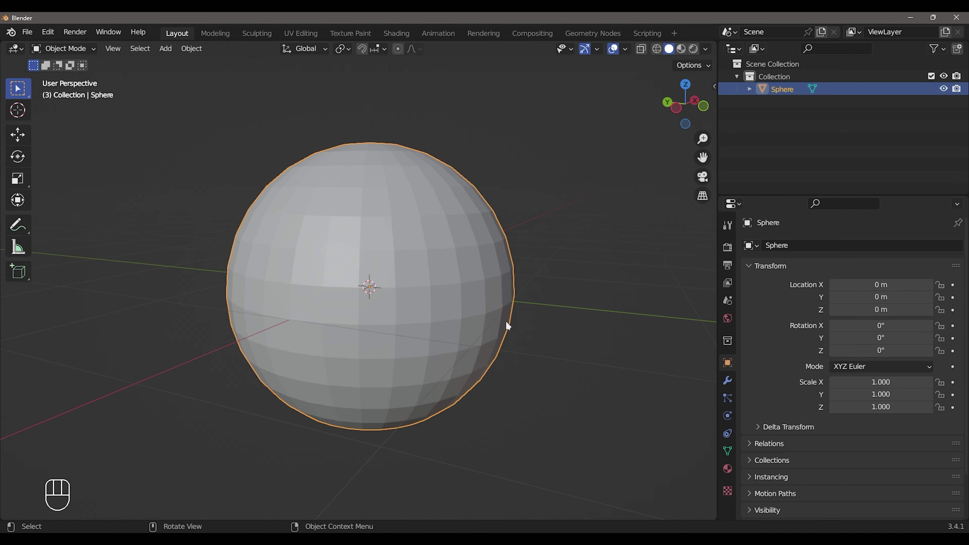